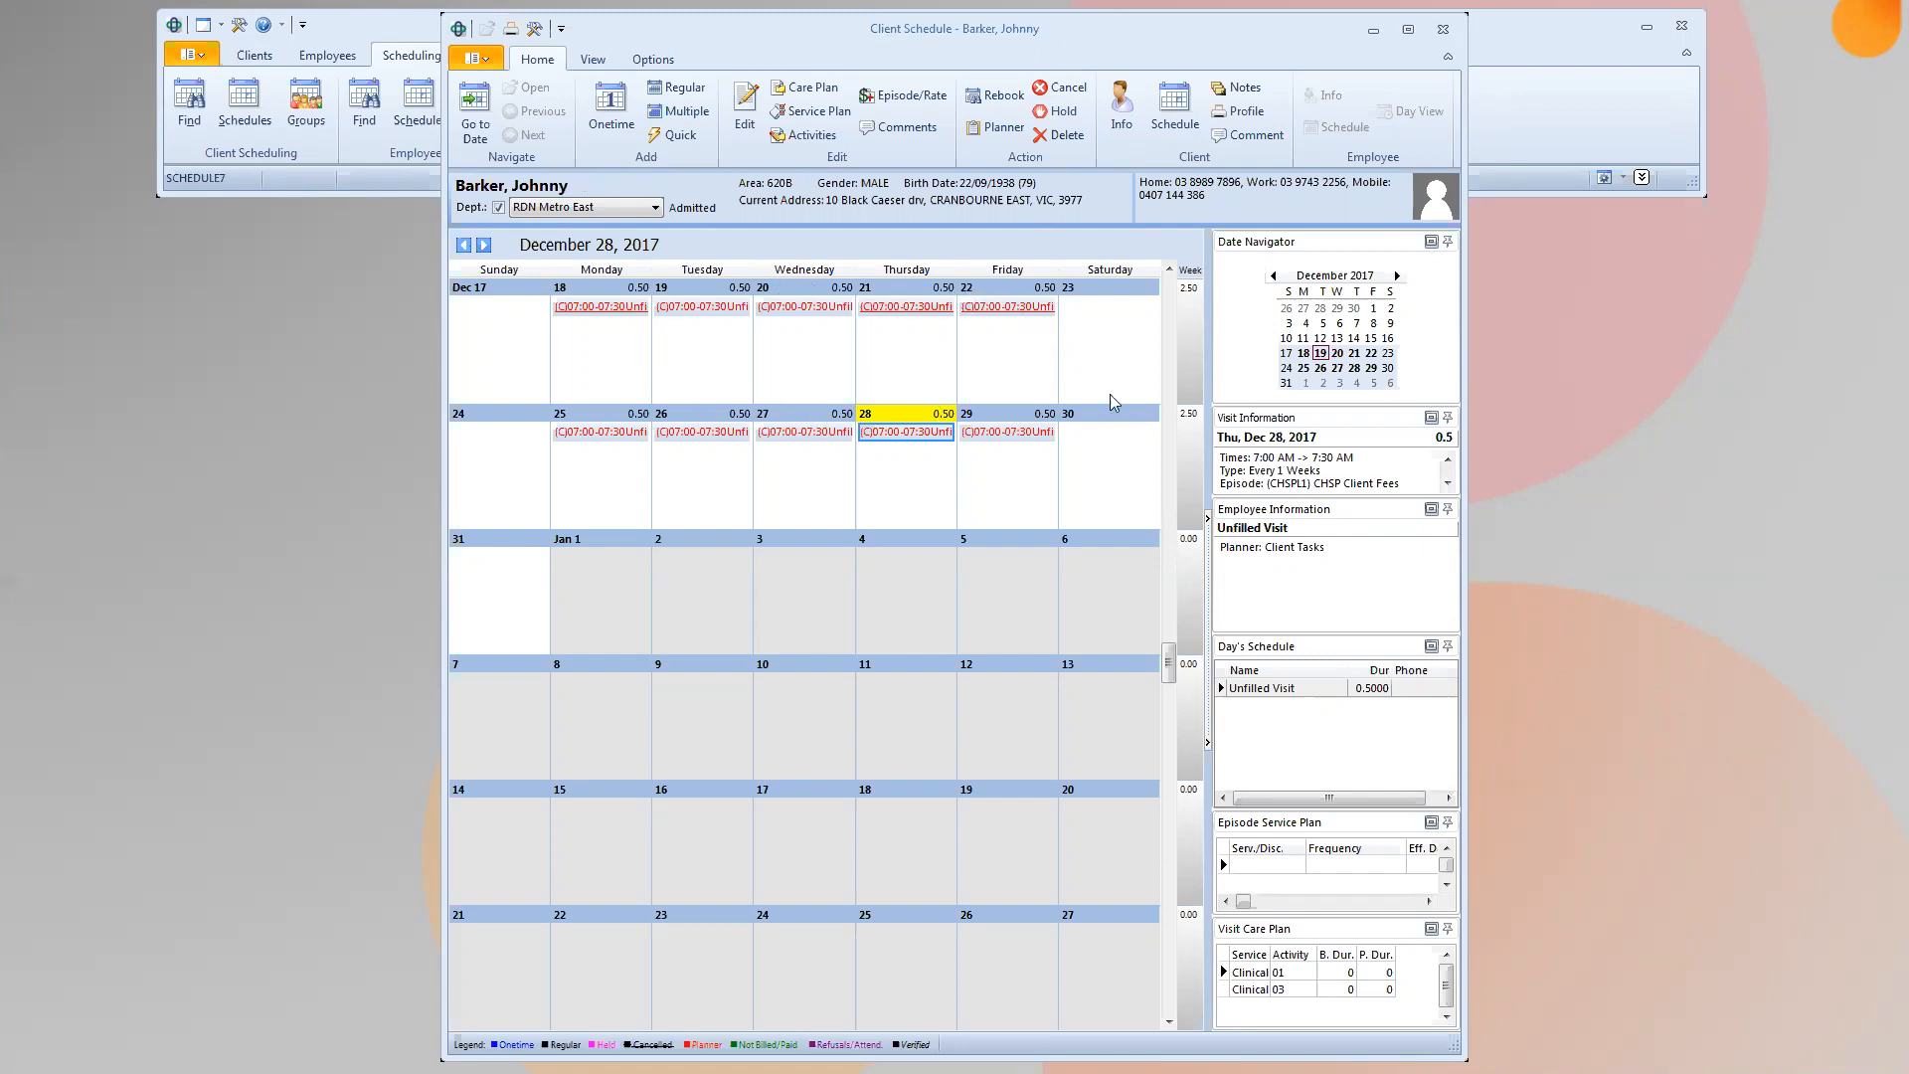
- Open the 28 December client visit and bring up the add/delete window for its service requirements
{"action": "double_click", "coordinate": [880, 435]}
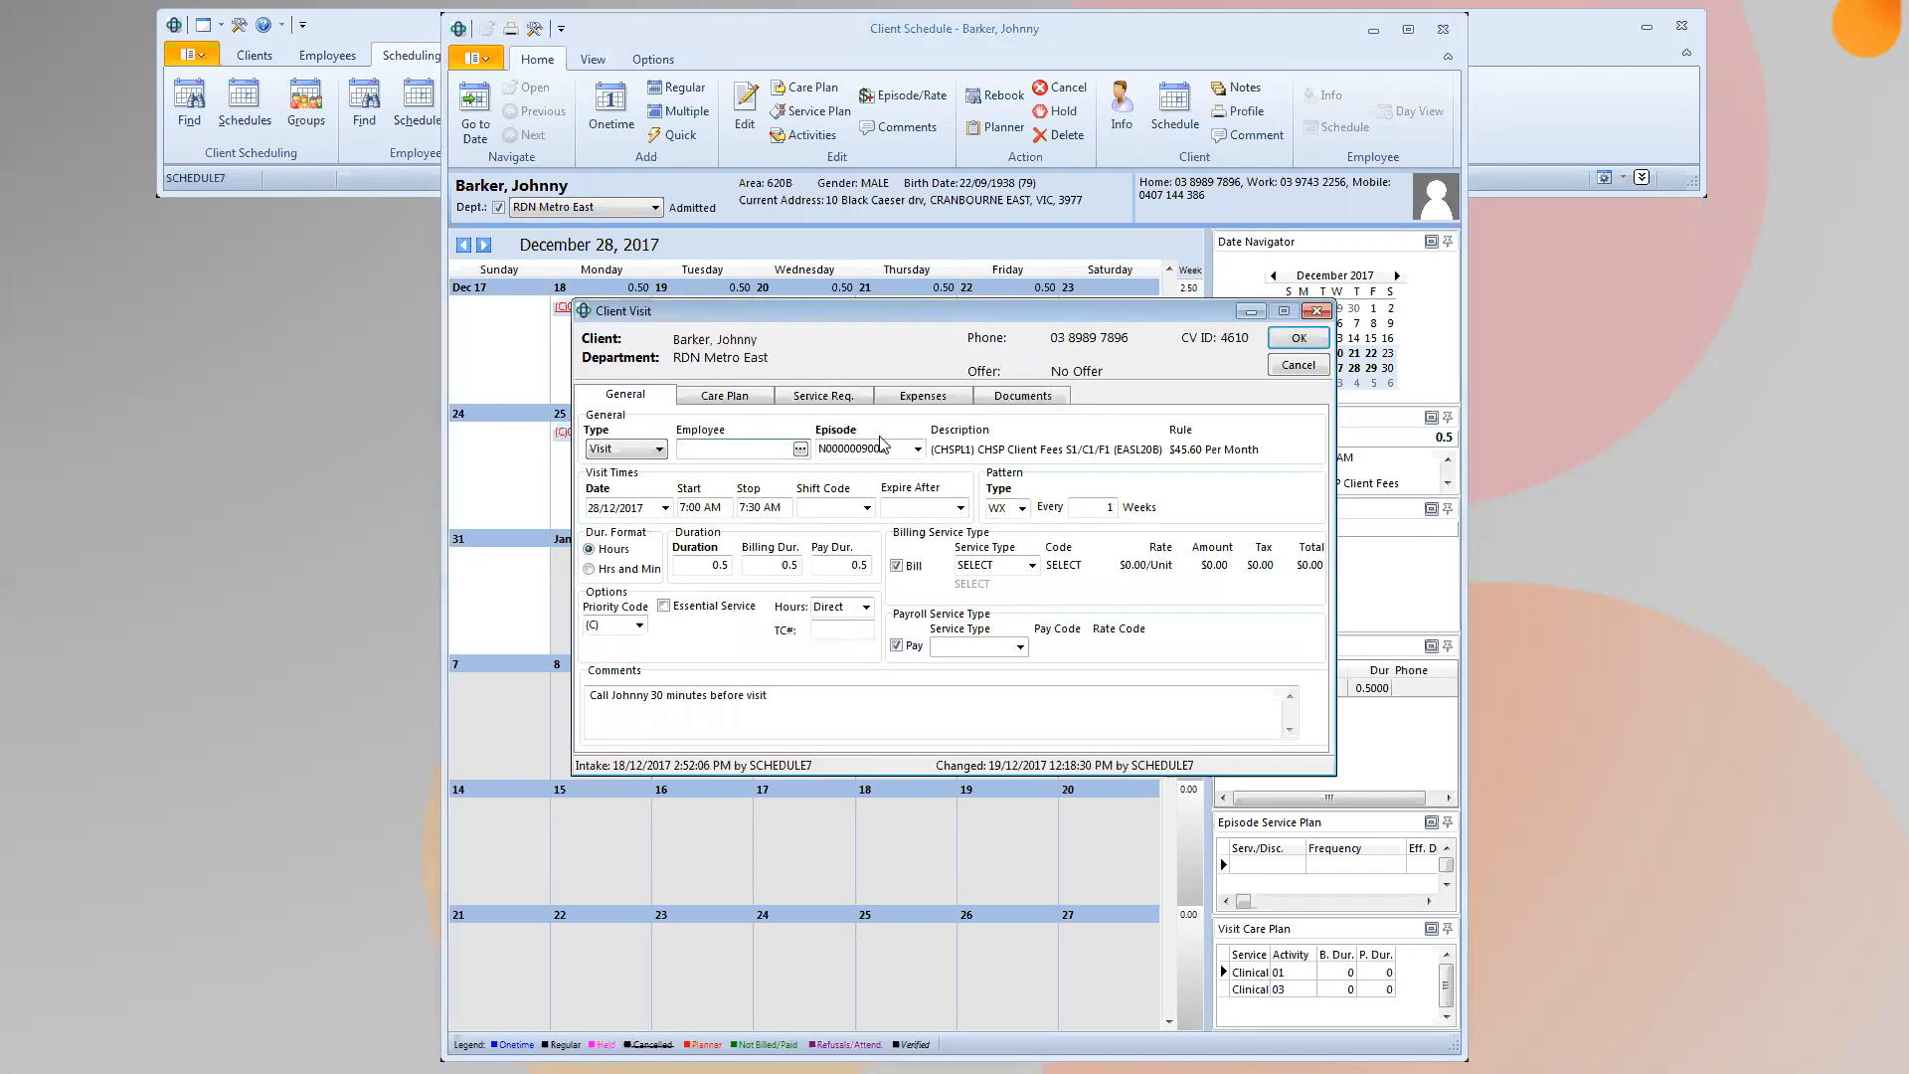
{"action": "left_click", "coordinate": [824, 398]}
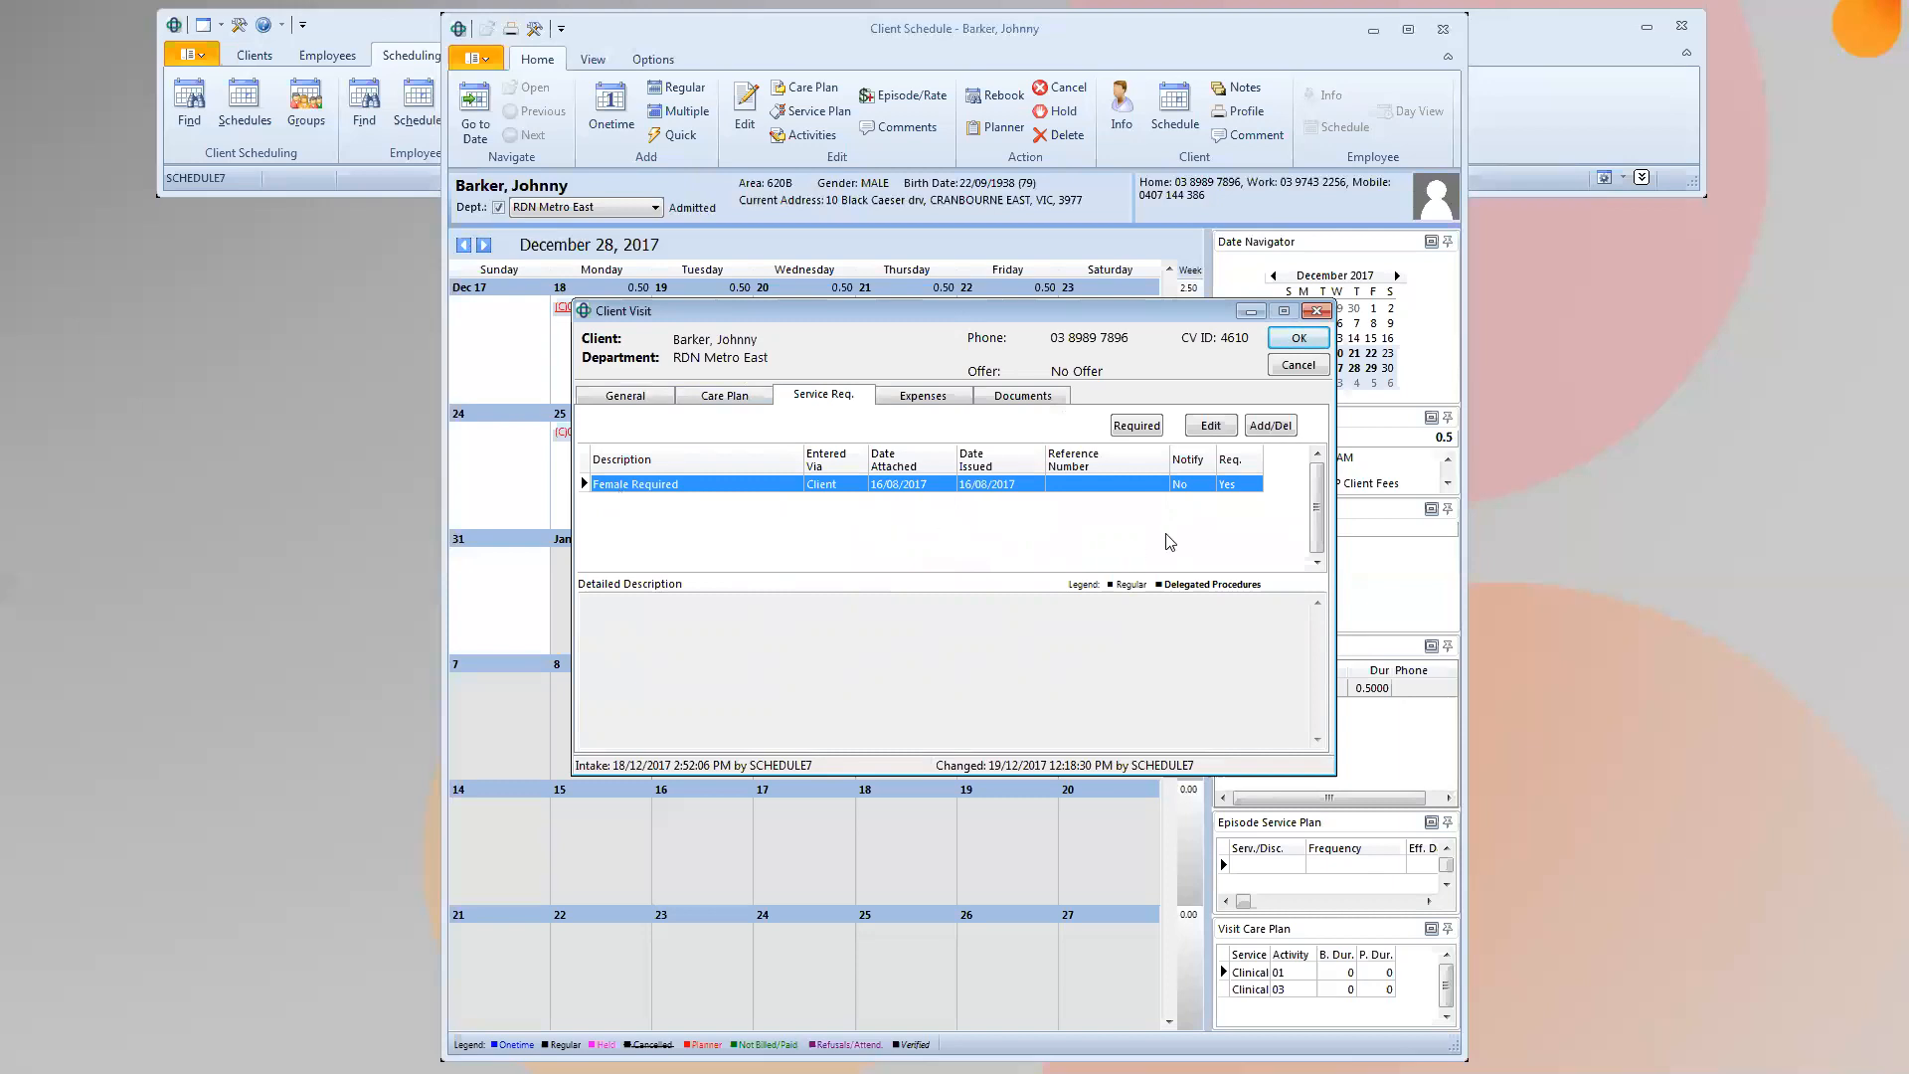
{"action": "left_click", "coordinate": [1268, 437]}
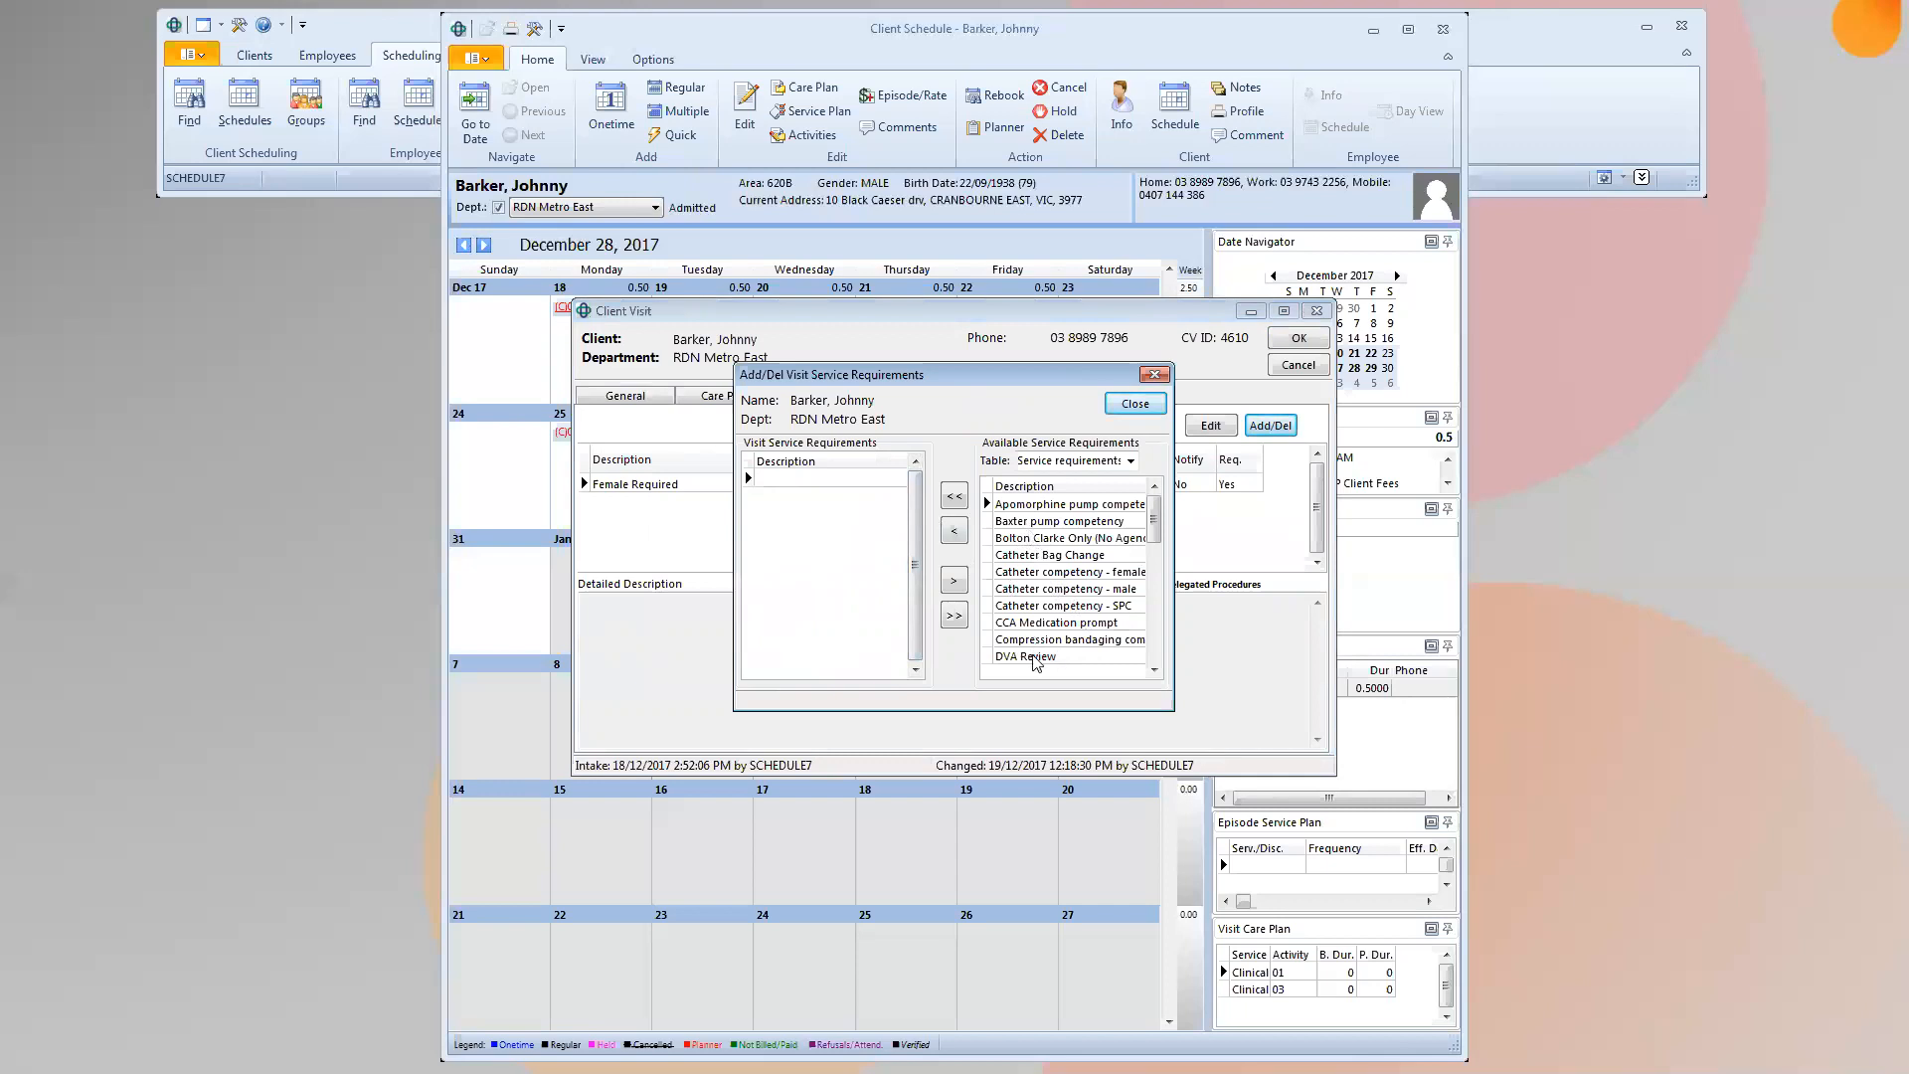
- Add Syringe driver competency from the available service requirements to the 28 December visit
{"action": "left_click_drag", "start_coordinate": [1156, 519], "coordinate": [1160, 584]}
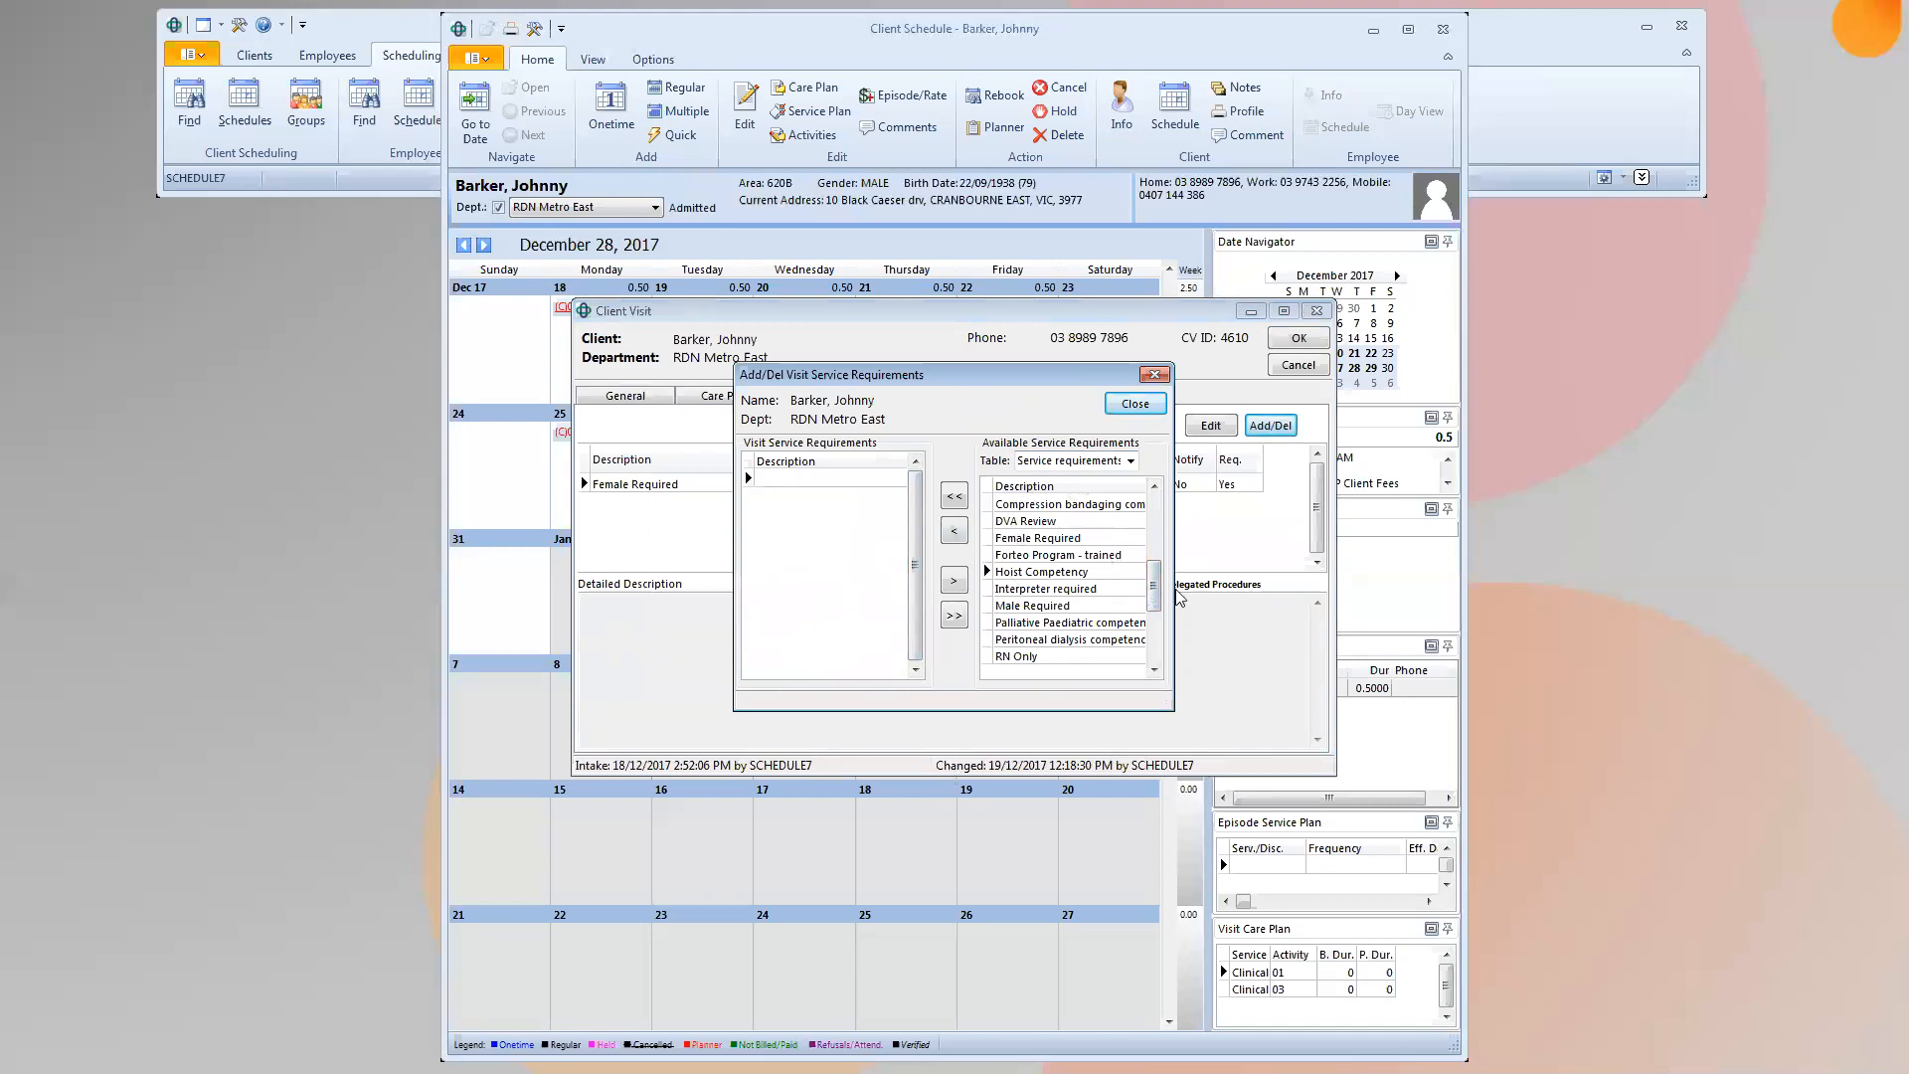
{"action": "left_click_drag", "start_coordinate": [1154, 592], "coordinate": [1155, 519]}
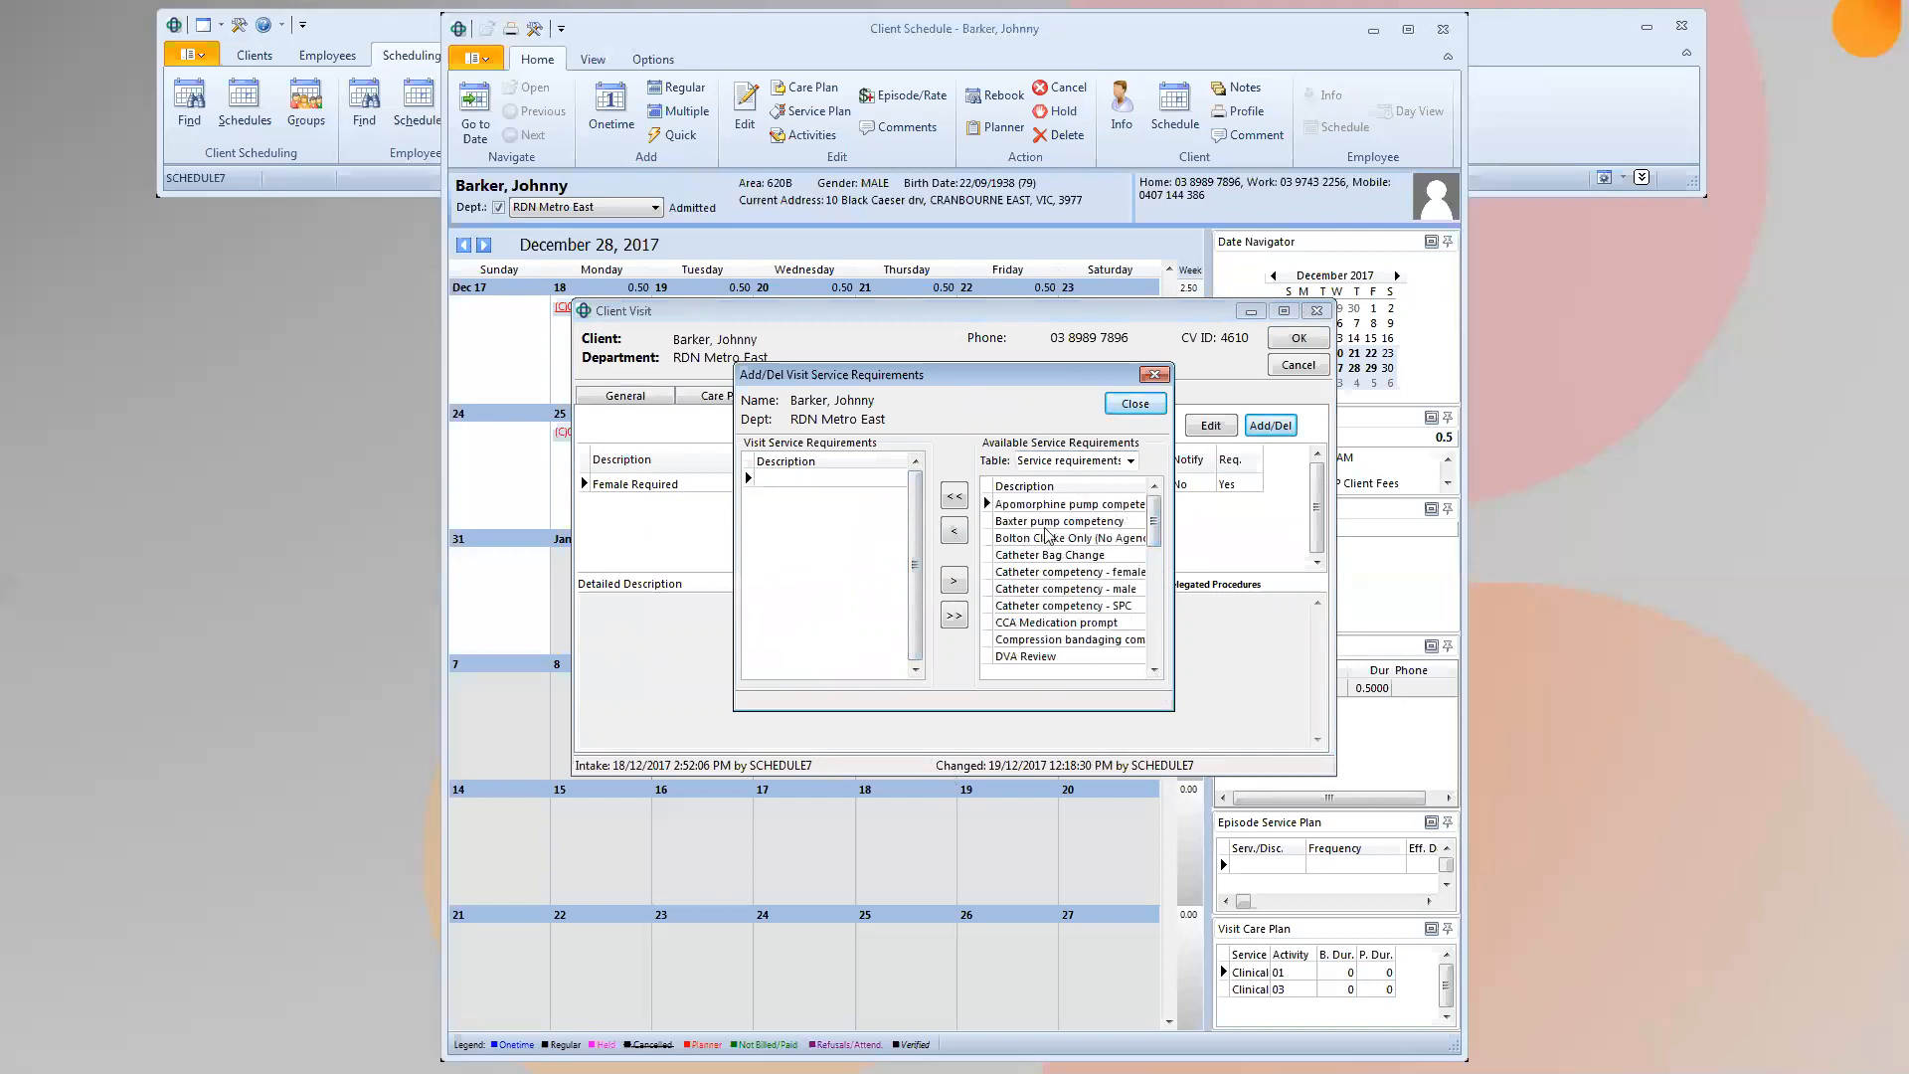
{"action": "left_click", "coordinate": [1153, 670]}
{"action": "left_click", "coordinate": [1154, 670]}
{"action": "left_click", "coordinate": [1154, 670]}
{"action": "left_click", "coordinate": [1153, 670]}
{"action": "left_click", "coordinate": [1154, 676]}
{"action": "left_click", "coordinate": [1153, 676]}
{"action": "left_click", "coordinate": [1154, 677]}
{"action": "left_click", "coordinate": [1153, 676]}
{"action": "left_click", "coordinate": [1154, 676]}
{"action": "left_click", "coordinate": [1154, 677]}
{"action": "left_click", "coordinate": [1154, 677]}
{"action": "left_click", "coordinate": [1153, 676]}
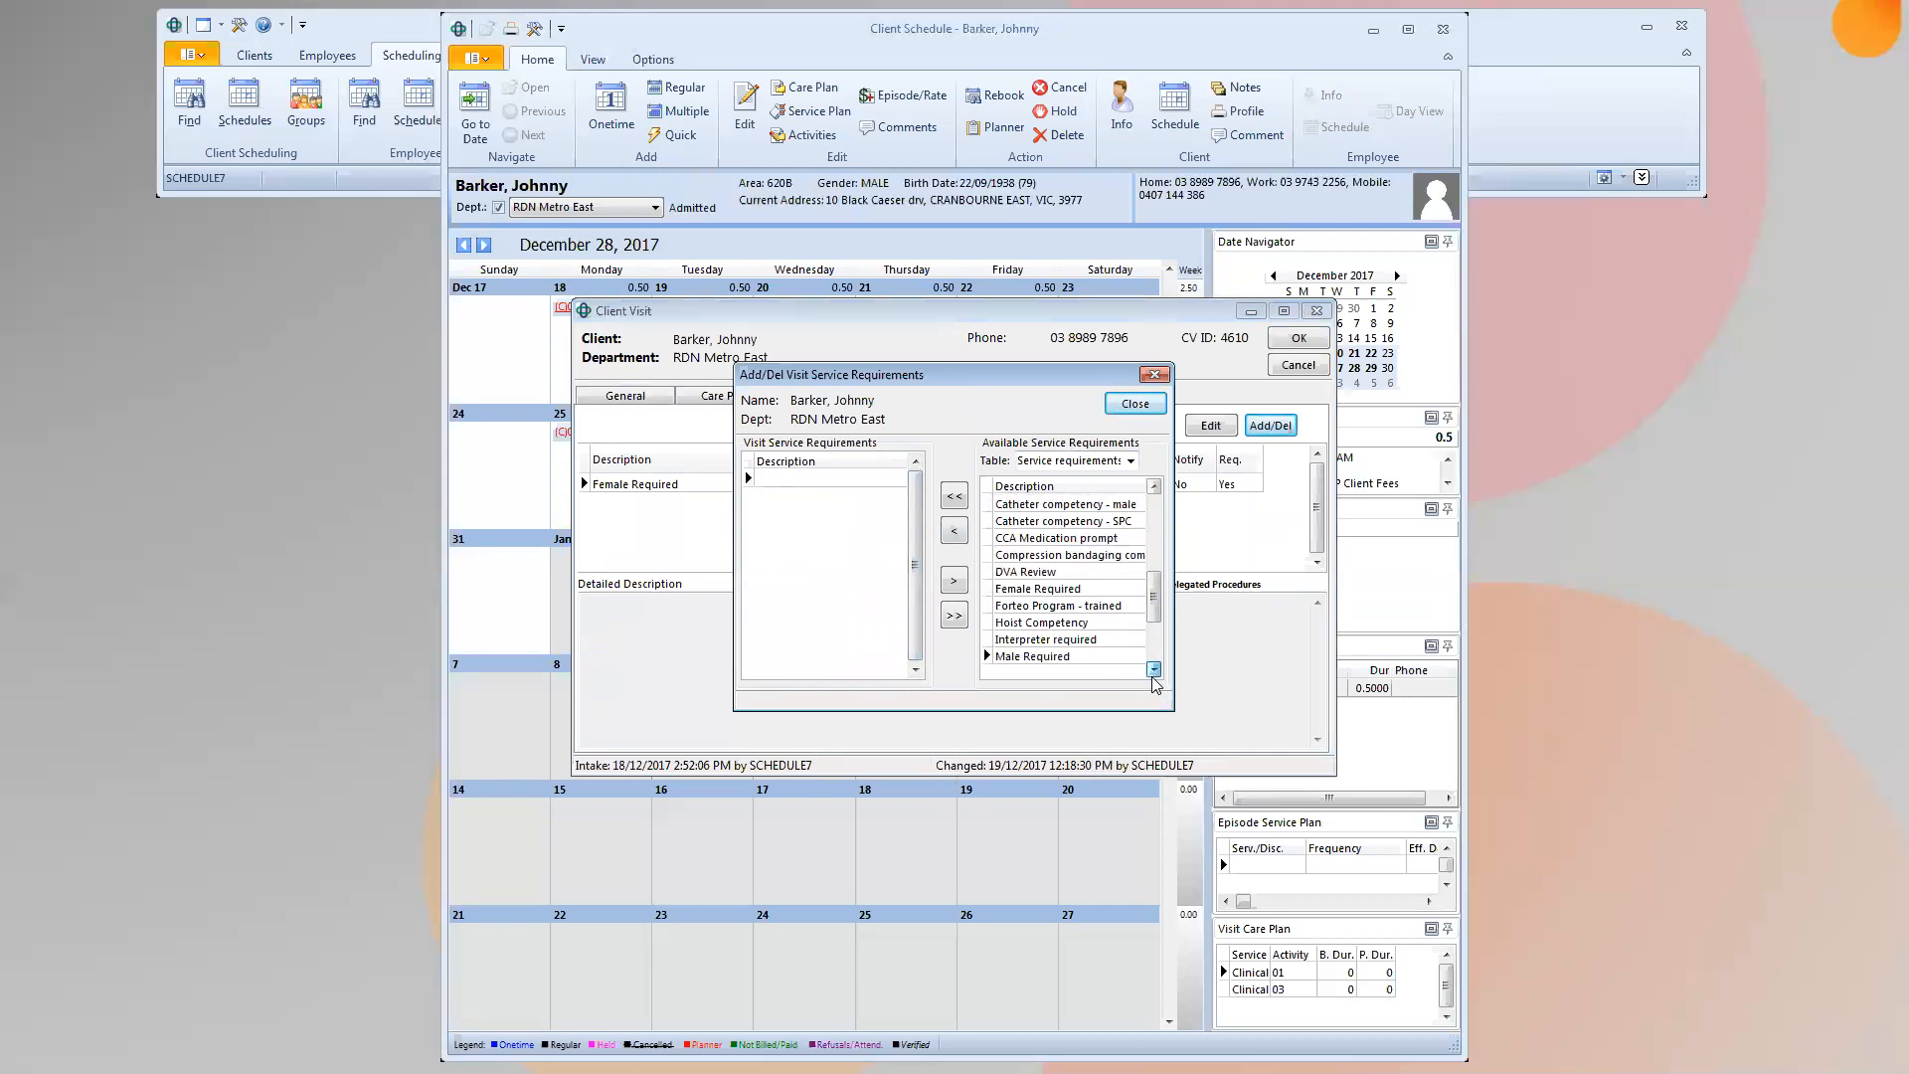
{"action": "left_click", "coordinate": [1154, 673]}
{"action": "left_click", "coordinate": [1154, 672]}
{"action": "left_click", "coordinate": [1153, 672]}
{"action": "left_click", "coordinate": [1154, 670]}
{"action": "left_click", "coordinate": [1154, 670]}
{"action": "left_click", "coordinate": [1154, 670]}
{"action": "left_click", "coordinate": [1154, 670]}
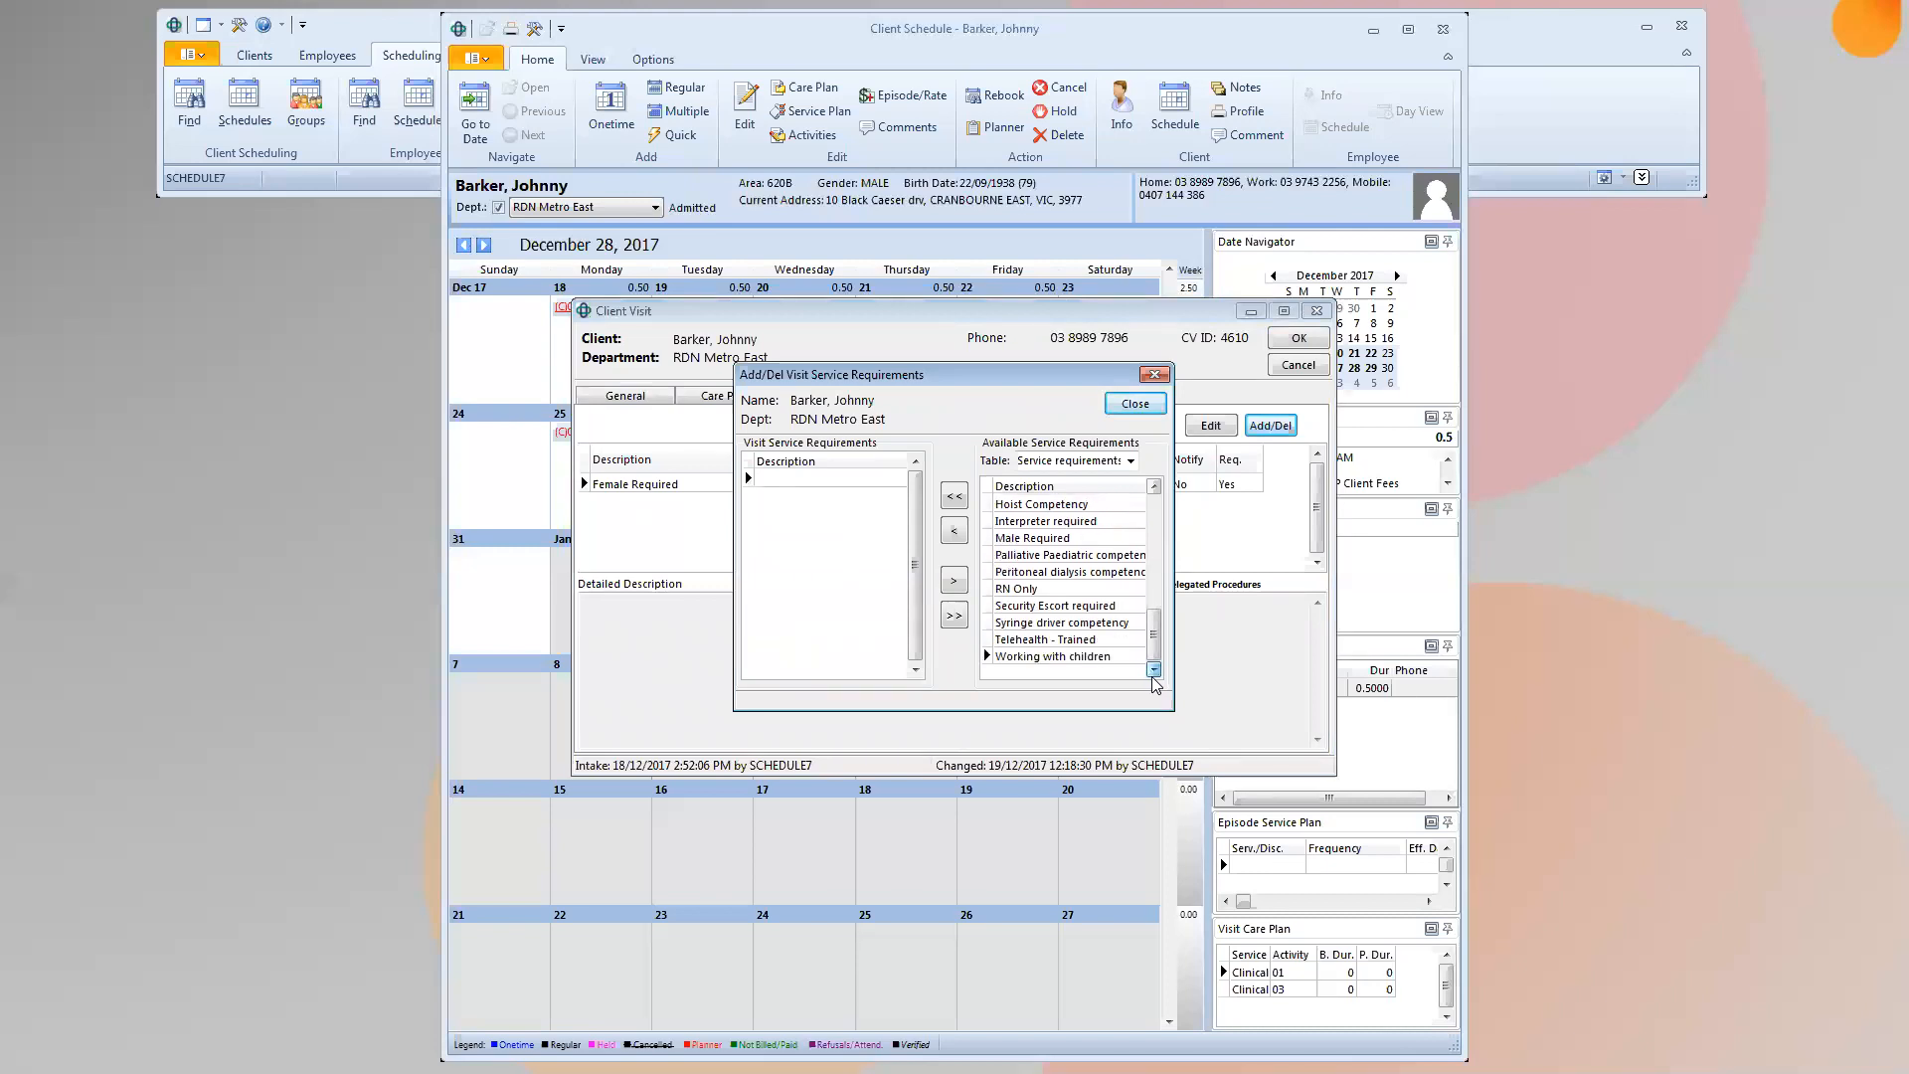
{"action": "left_click", "coordinate": [1077, 624]}
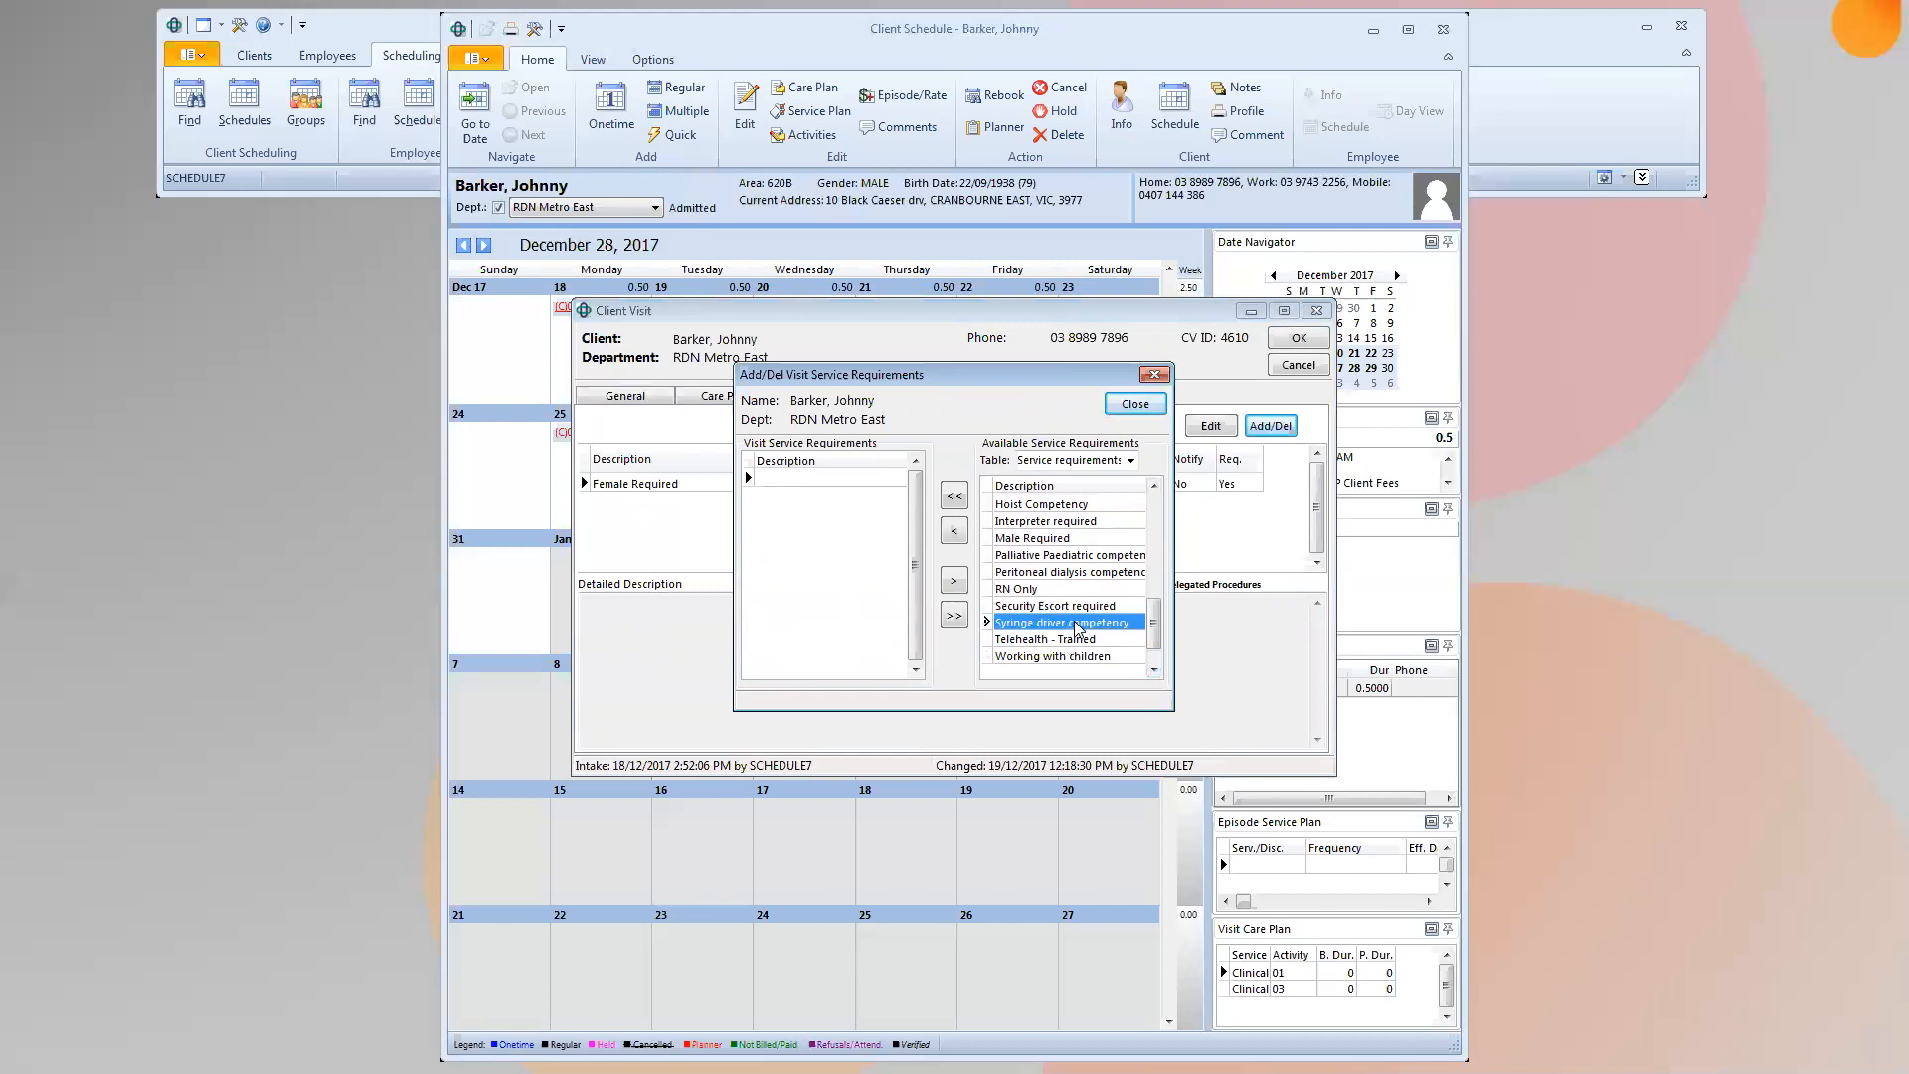
{"action": "left_click", "coordinate": [954, 531]}
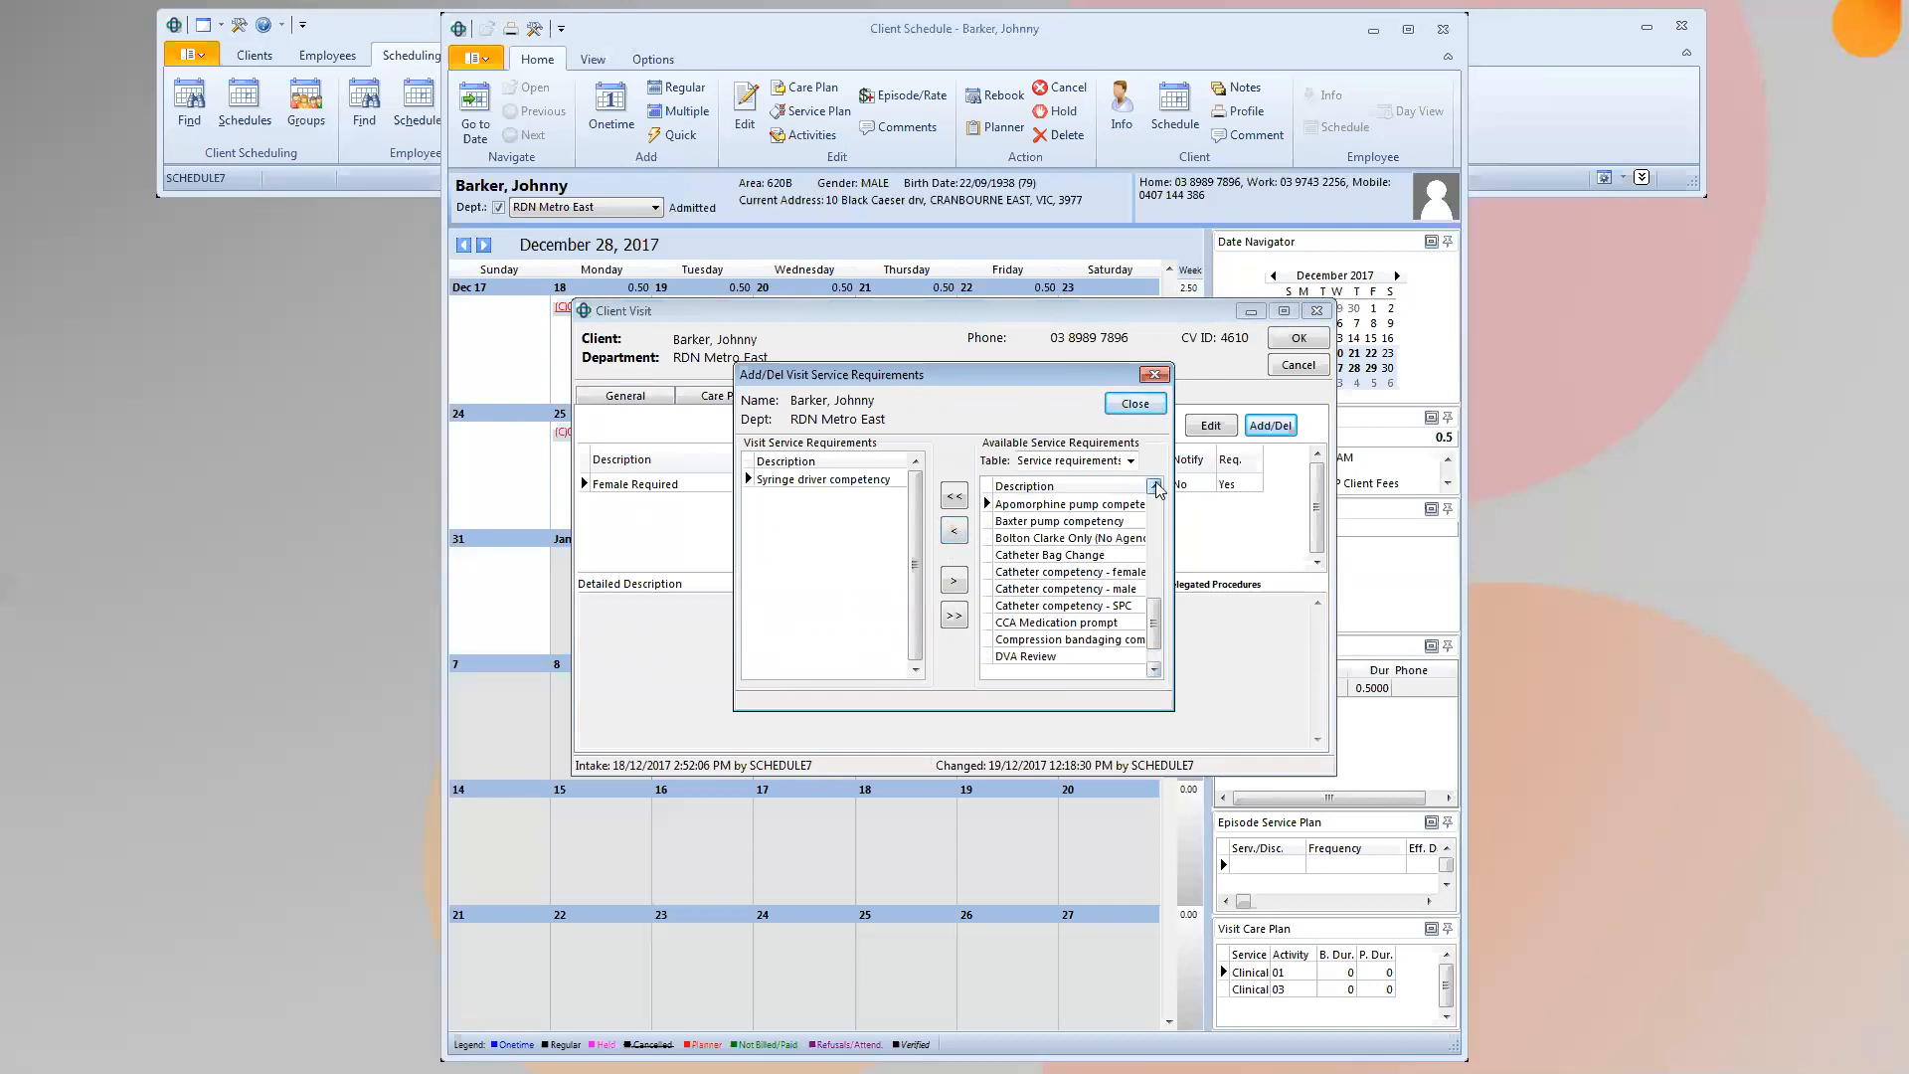
- Add Female Required to the visit's service requirements and finish editing the requirements list
{"action": "left_click", "coordinate": [1151, 641]}
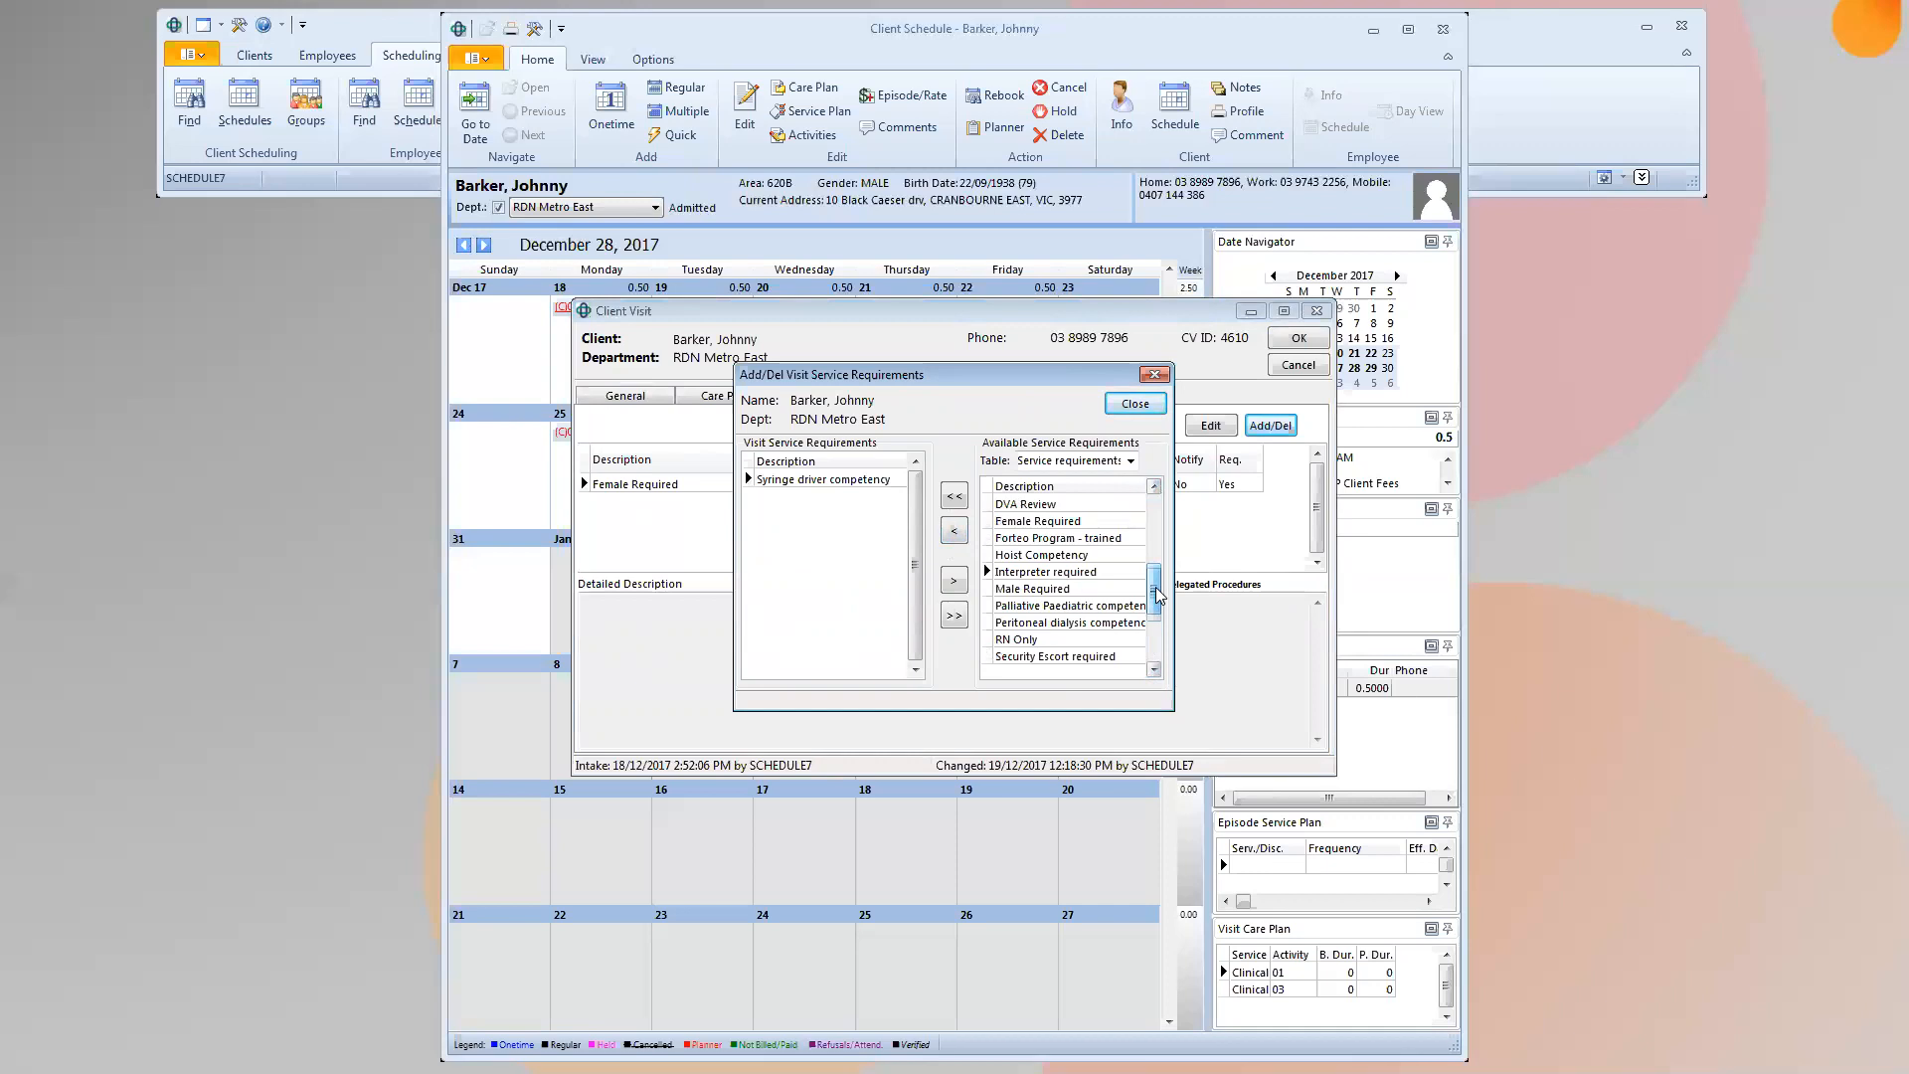
{"action": "left_click", "coordinate": [1154, 485]}
{"action": "left_click", "coordinate": [1037, 521]}
{"action": "left_click", "coordinate": [957, 532]}
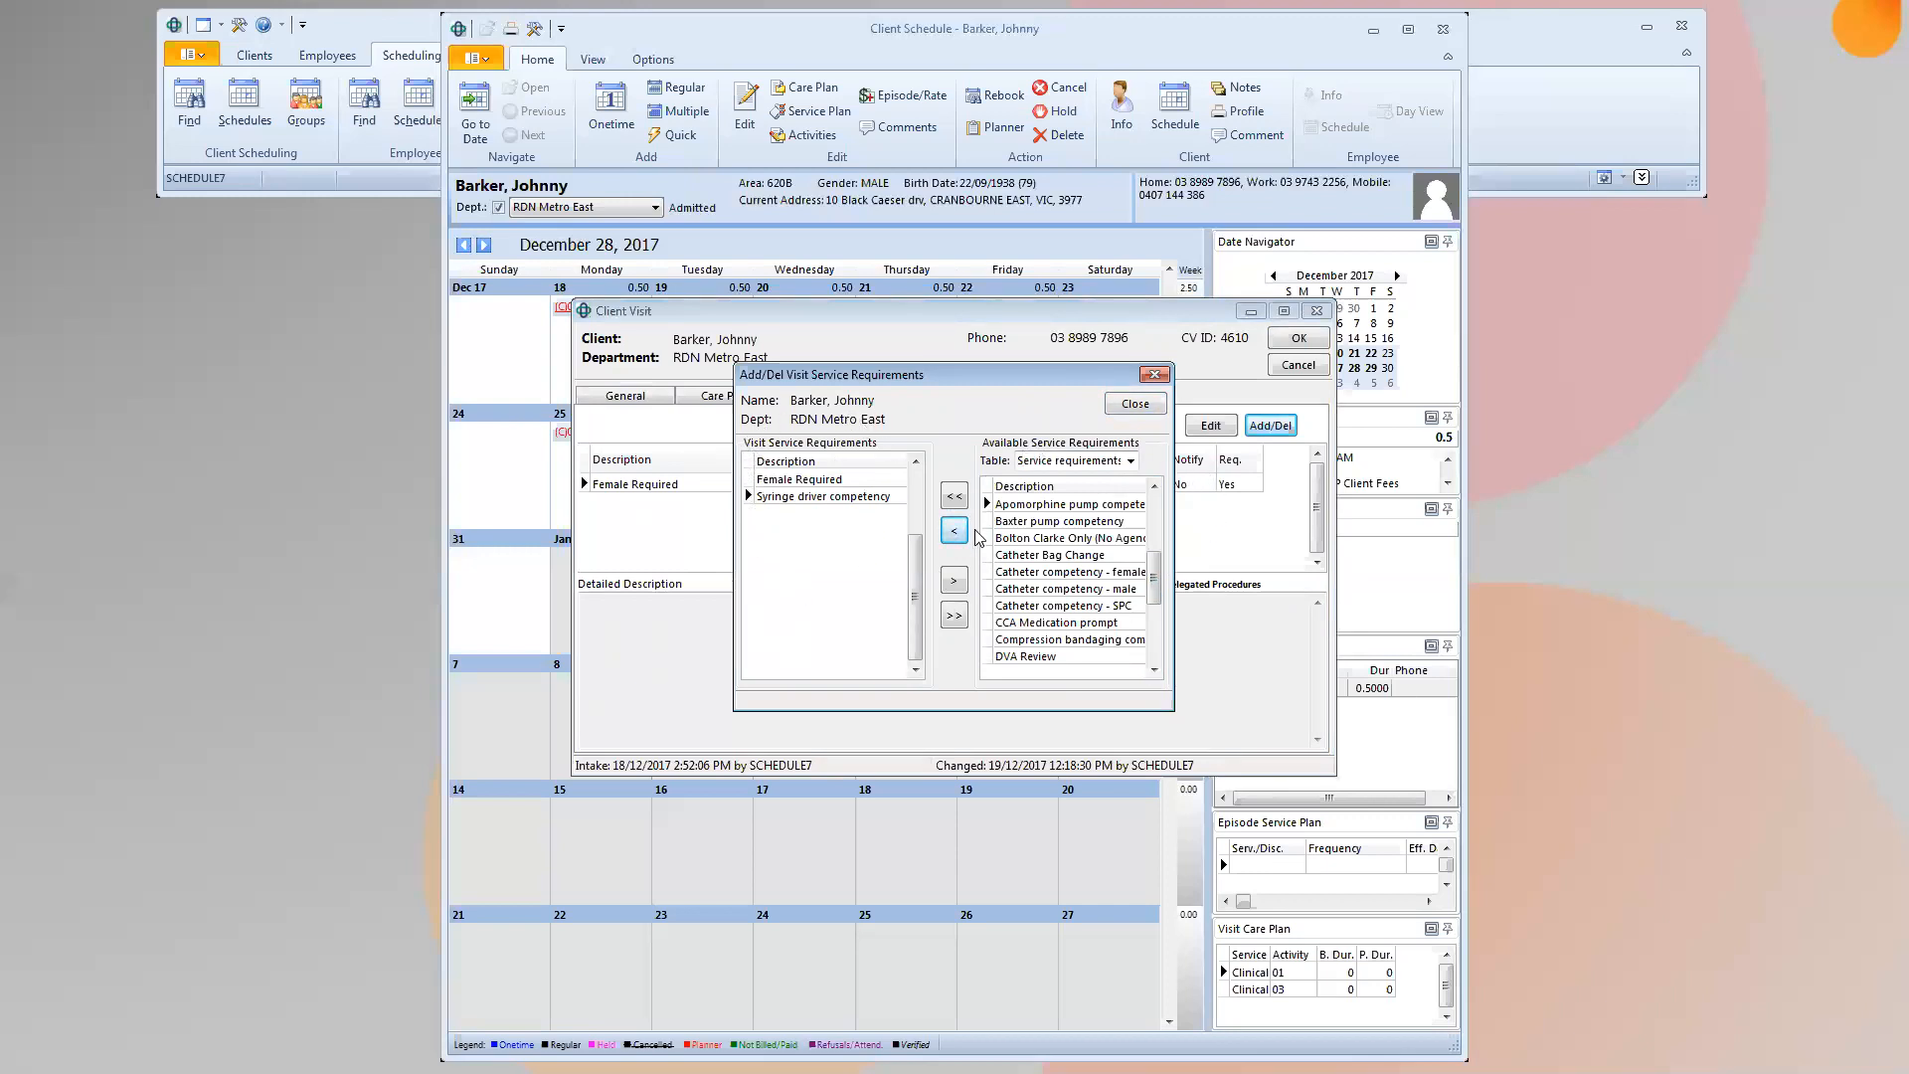
{"action": "left_click", "coordinate": [1135, 403]}
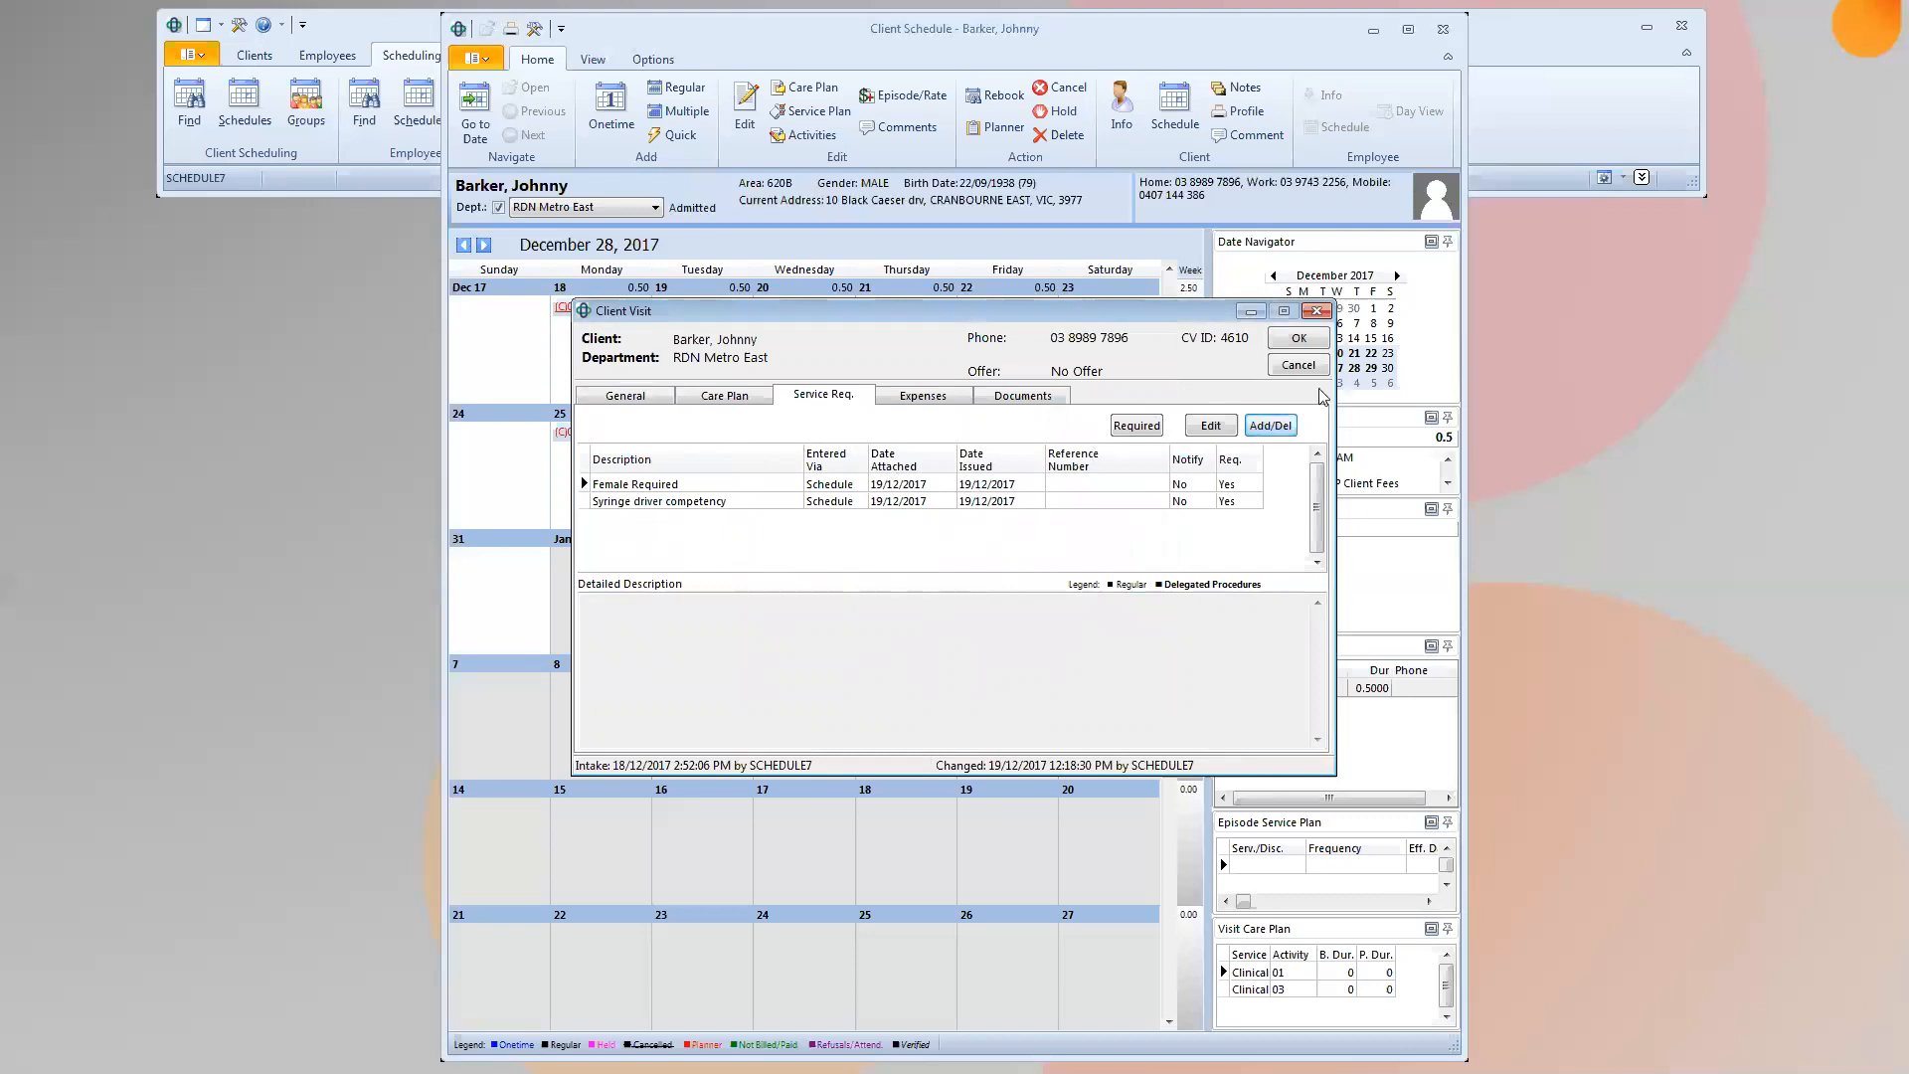
- Save the modified visit with the change applied to this visit only, accepting modification of the regular pattern's last visit
{"action": "left_click", "coordinate": [1298, 338]}
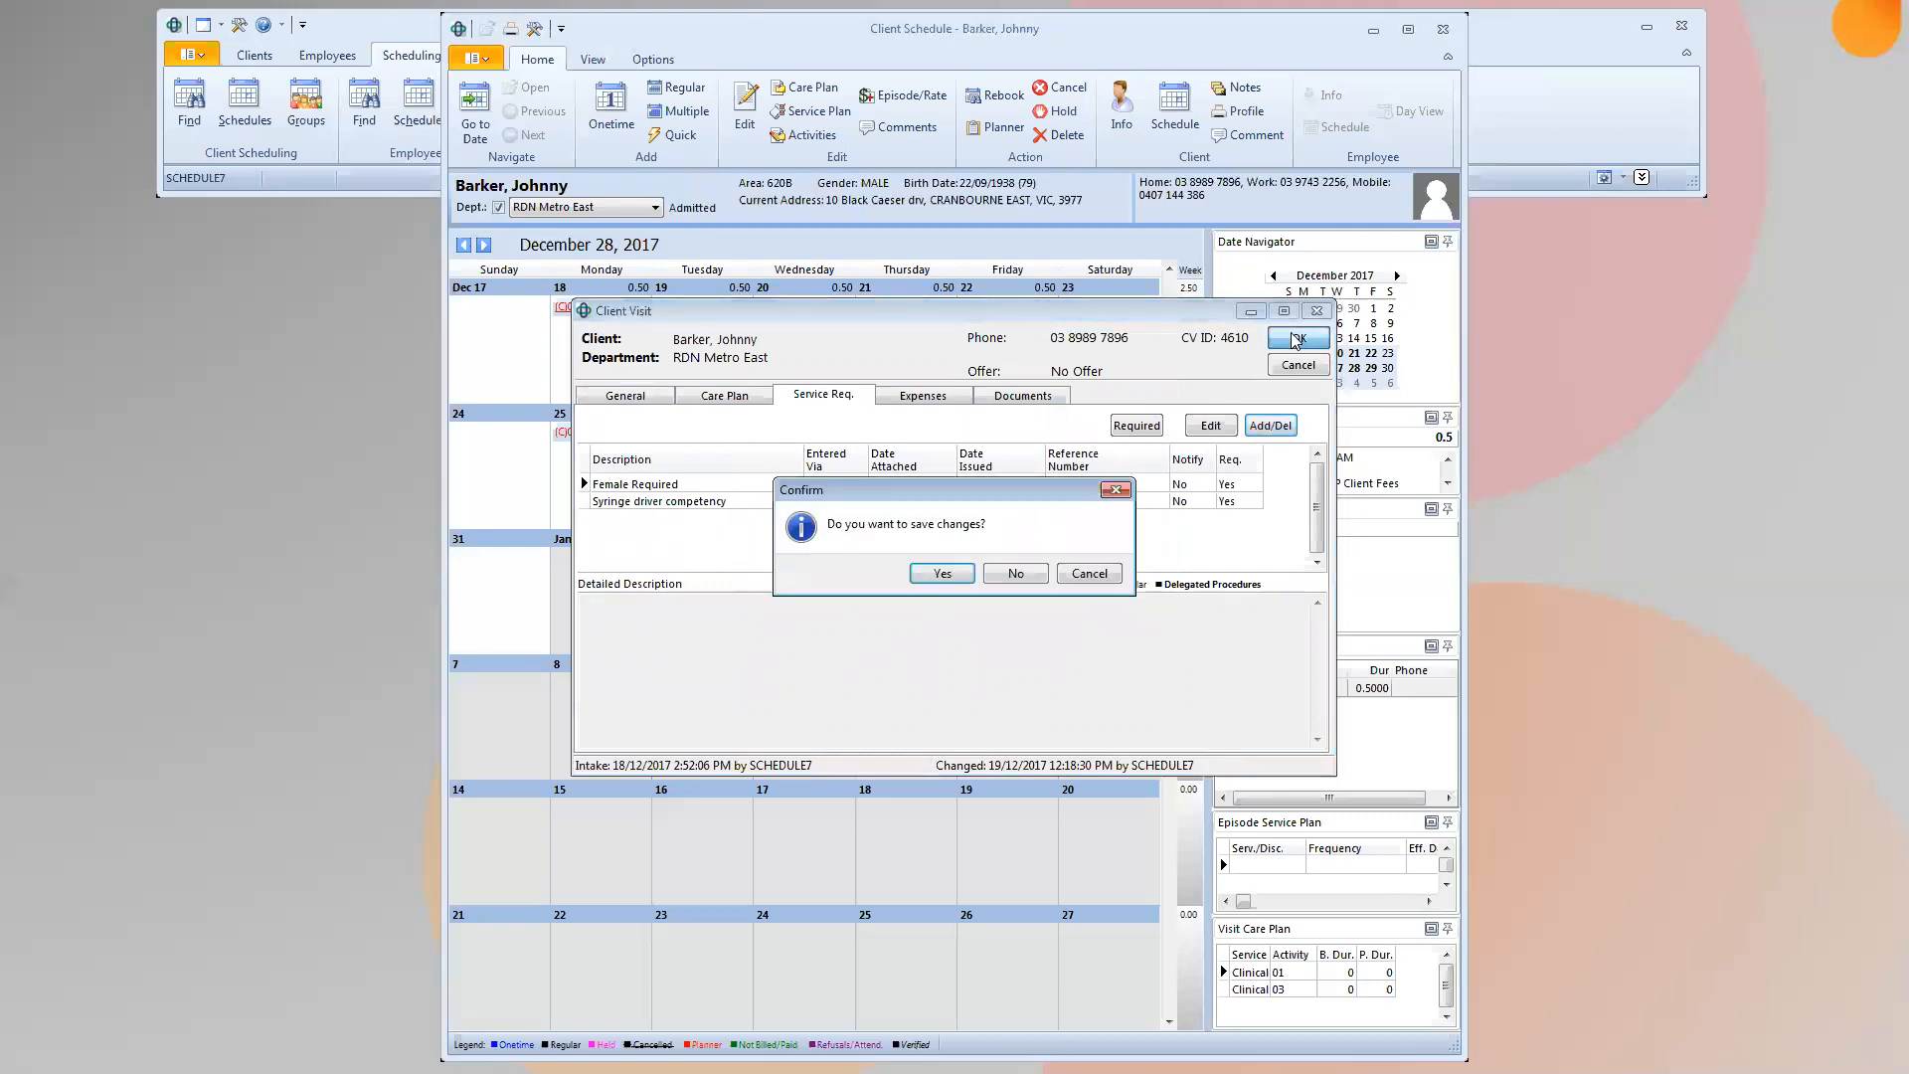
{"action": "left_click", "coordinate": [940, 575]}
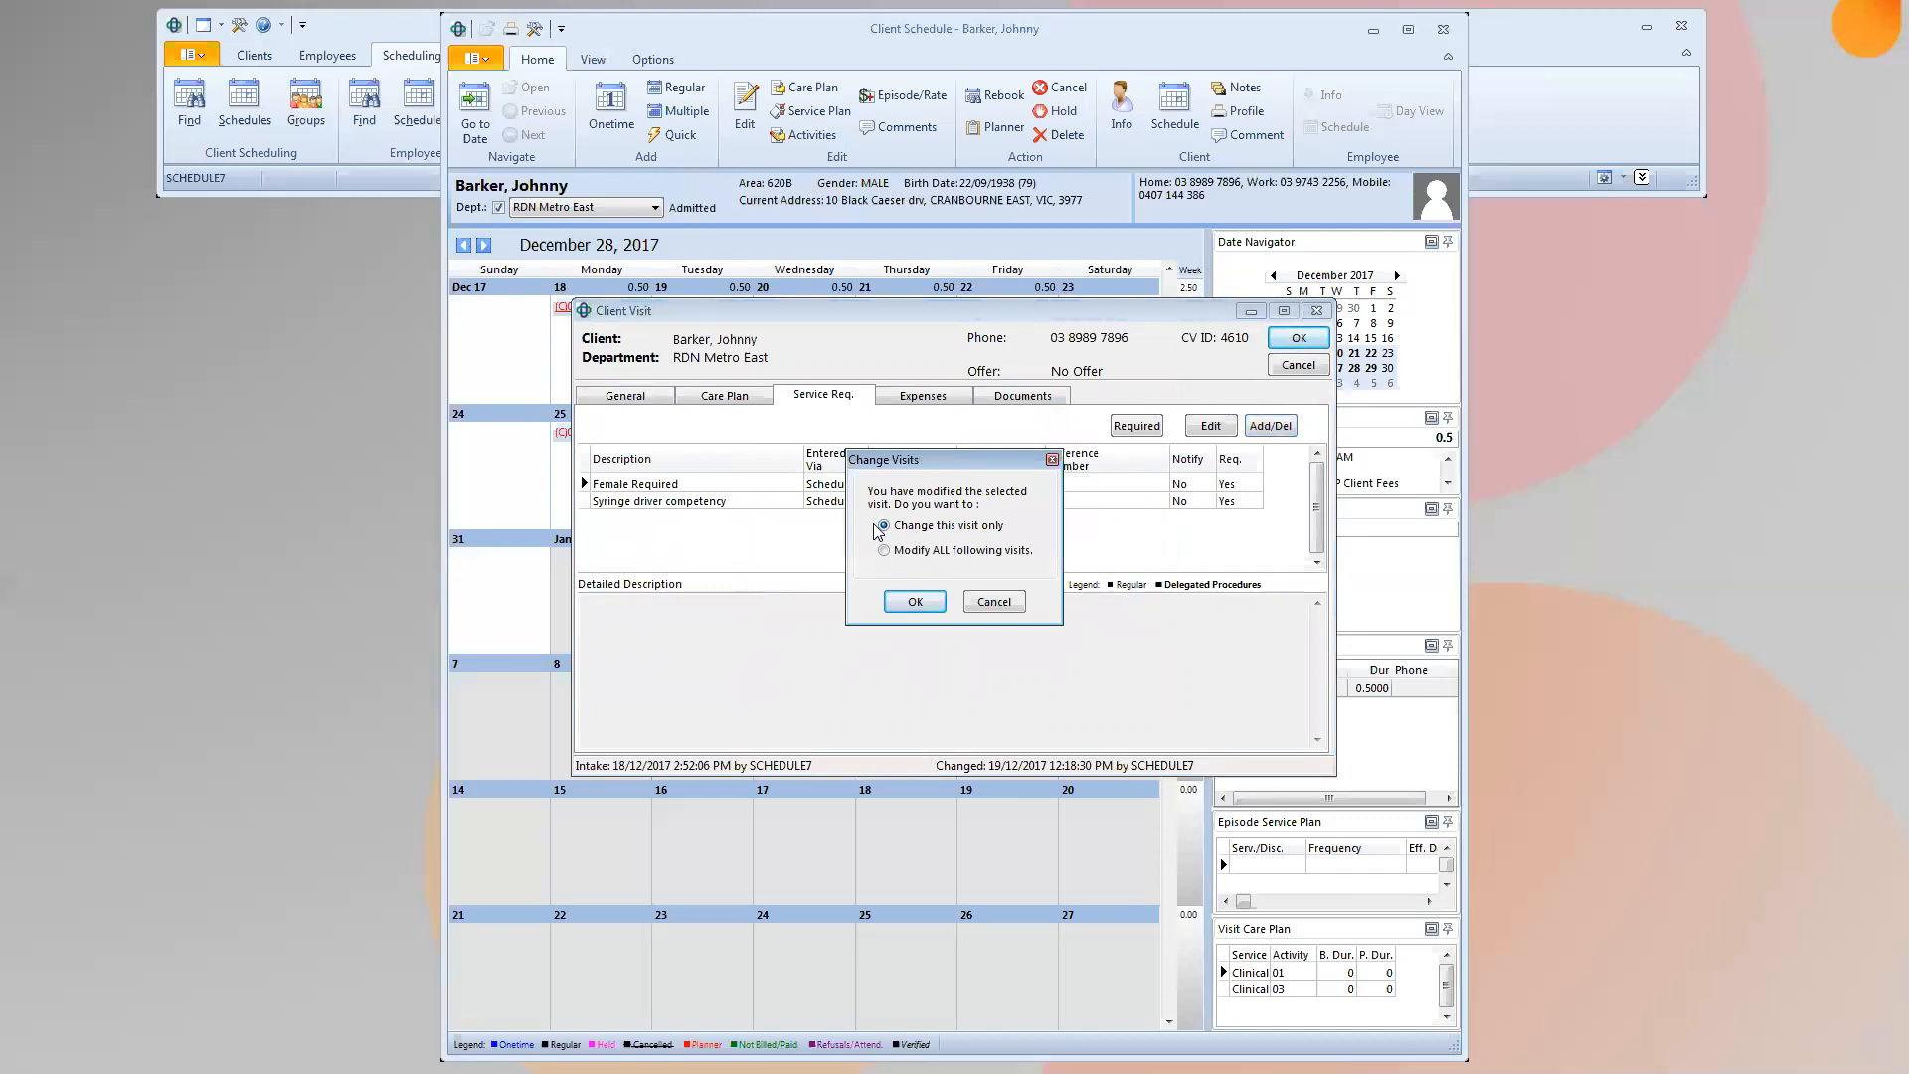
{"action": "left_click", "coordinate": [910, 604]}
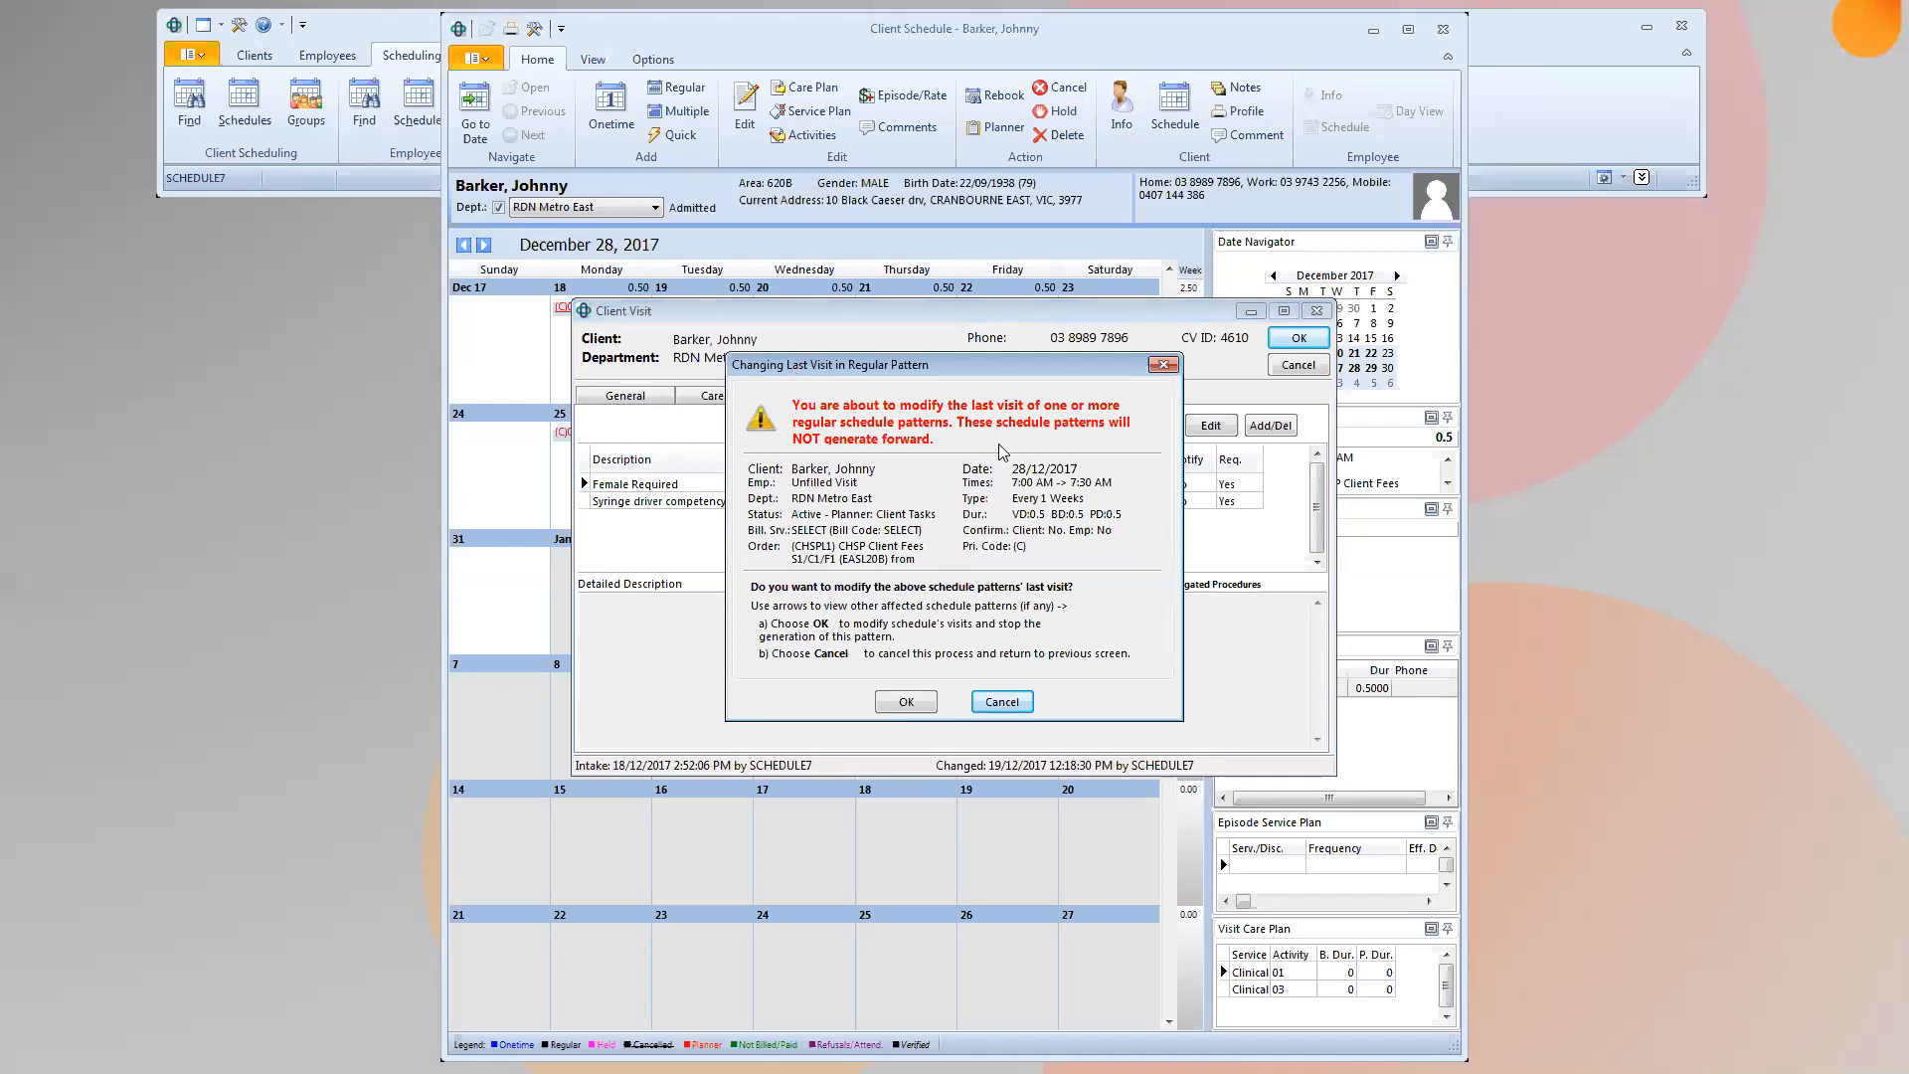
{"action": "left_click", "coordinate": [912, 701]}
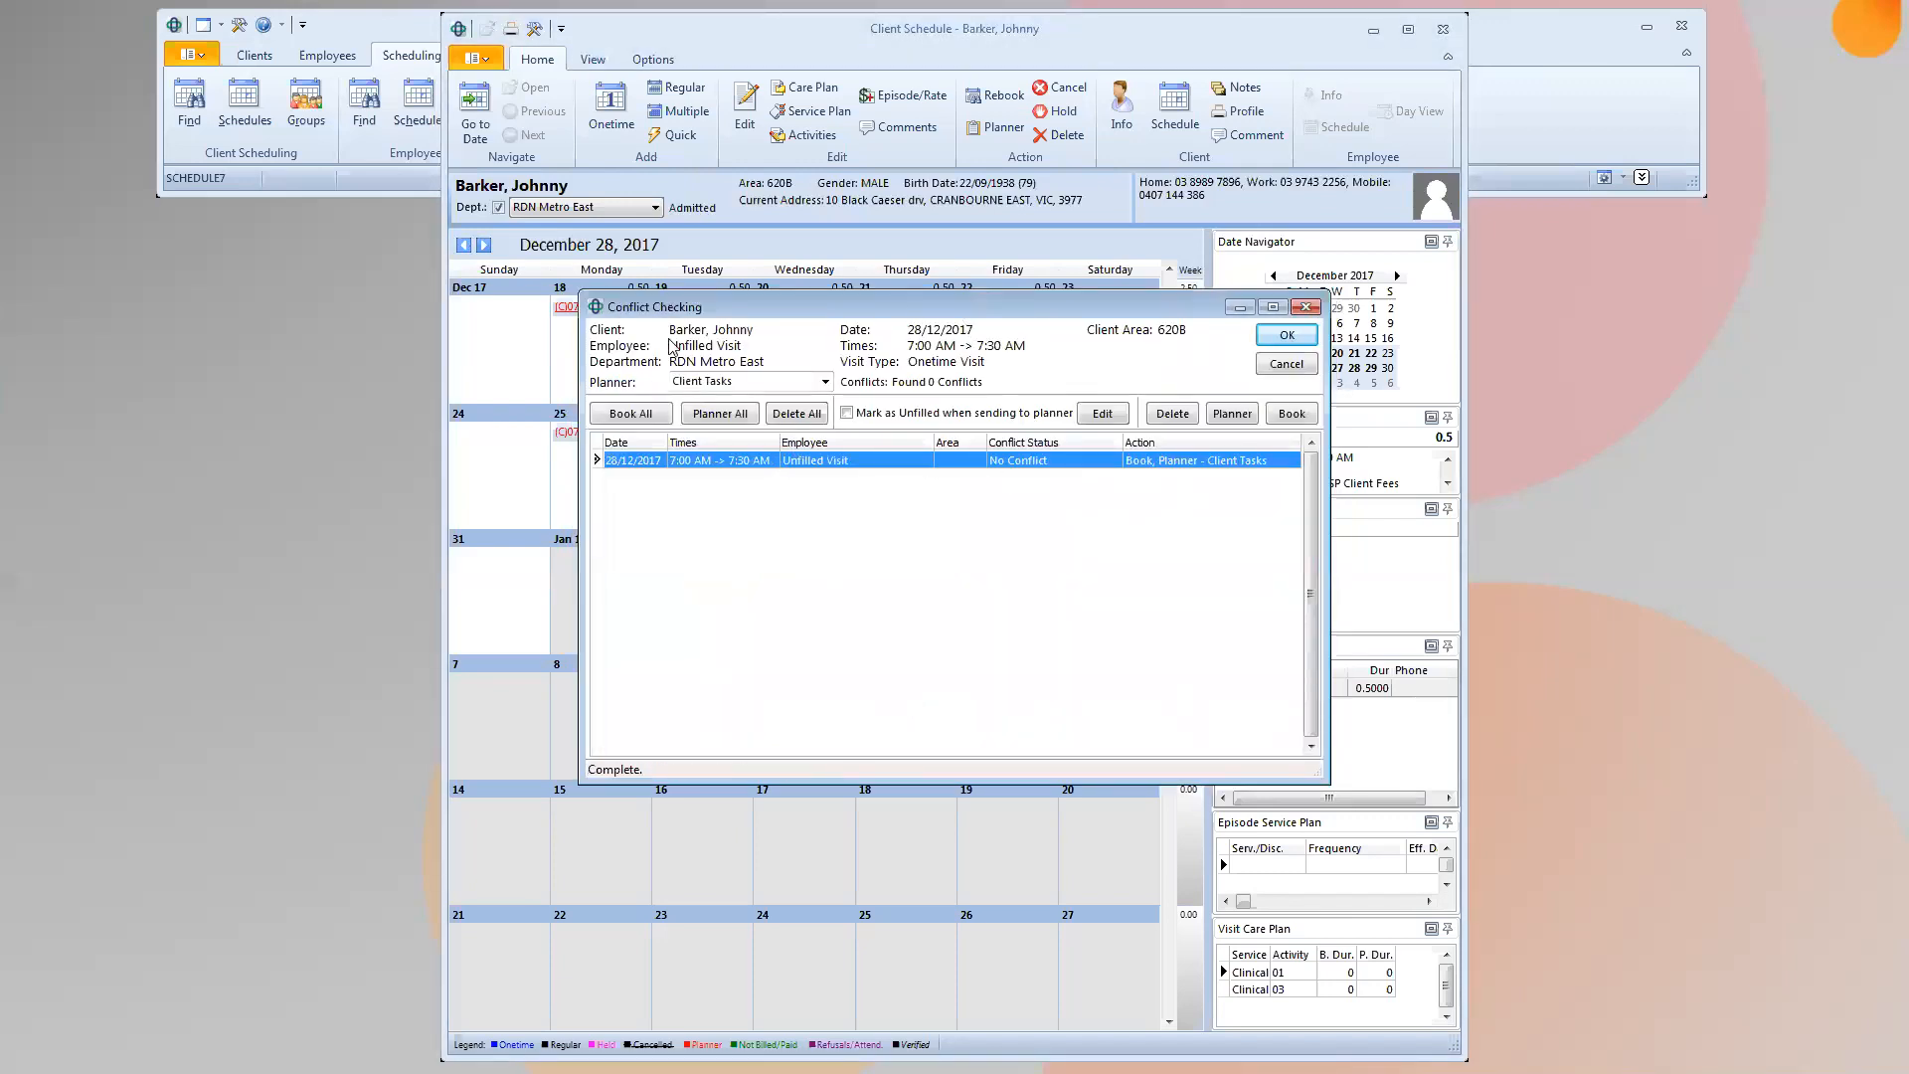
- Assign the 28 December visit to the Unfilled EWG6 [LAT 18-20] planner and complete conflict checking
{"action": "left_click", "coordinate": [826, 383]}
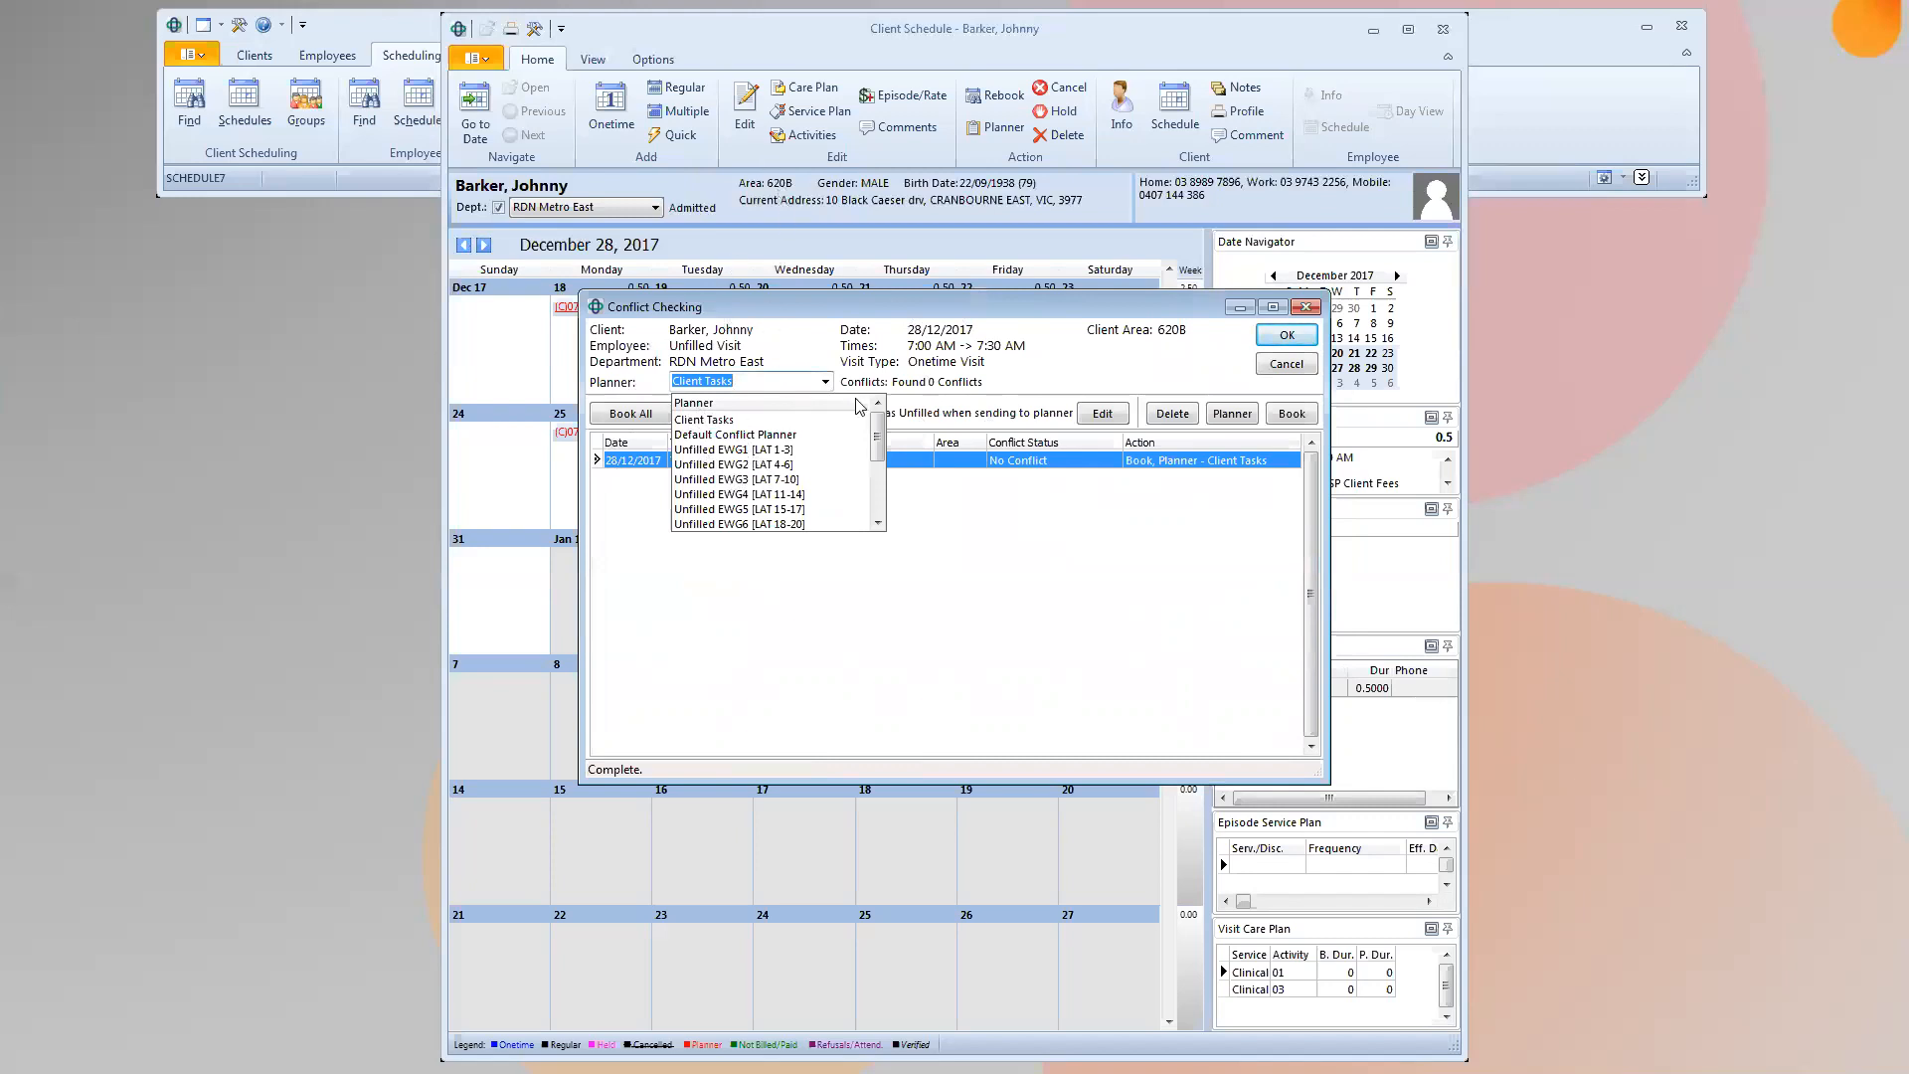
{"action": "left_click", "coordinate": [746, 525]}
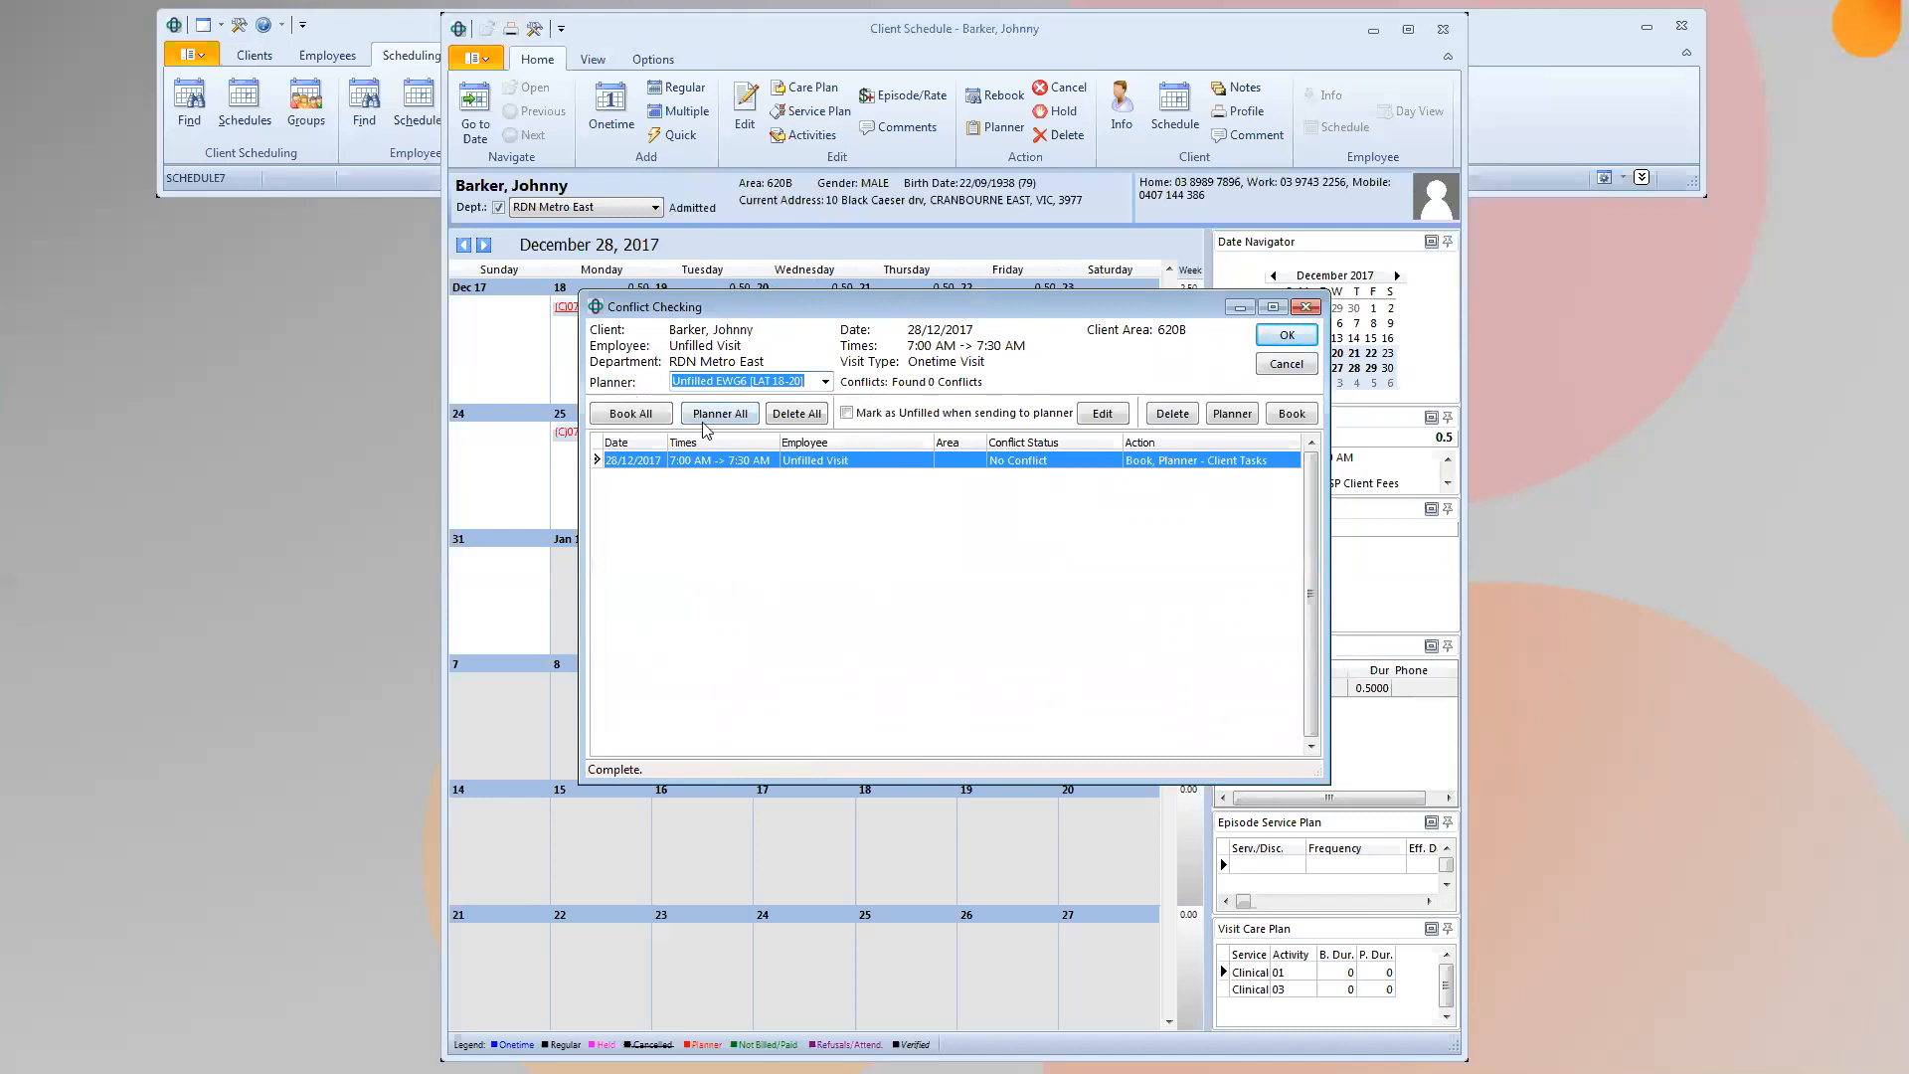
{"action": "left_click", "coordinate": [1230, 412]}
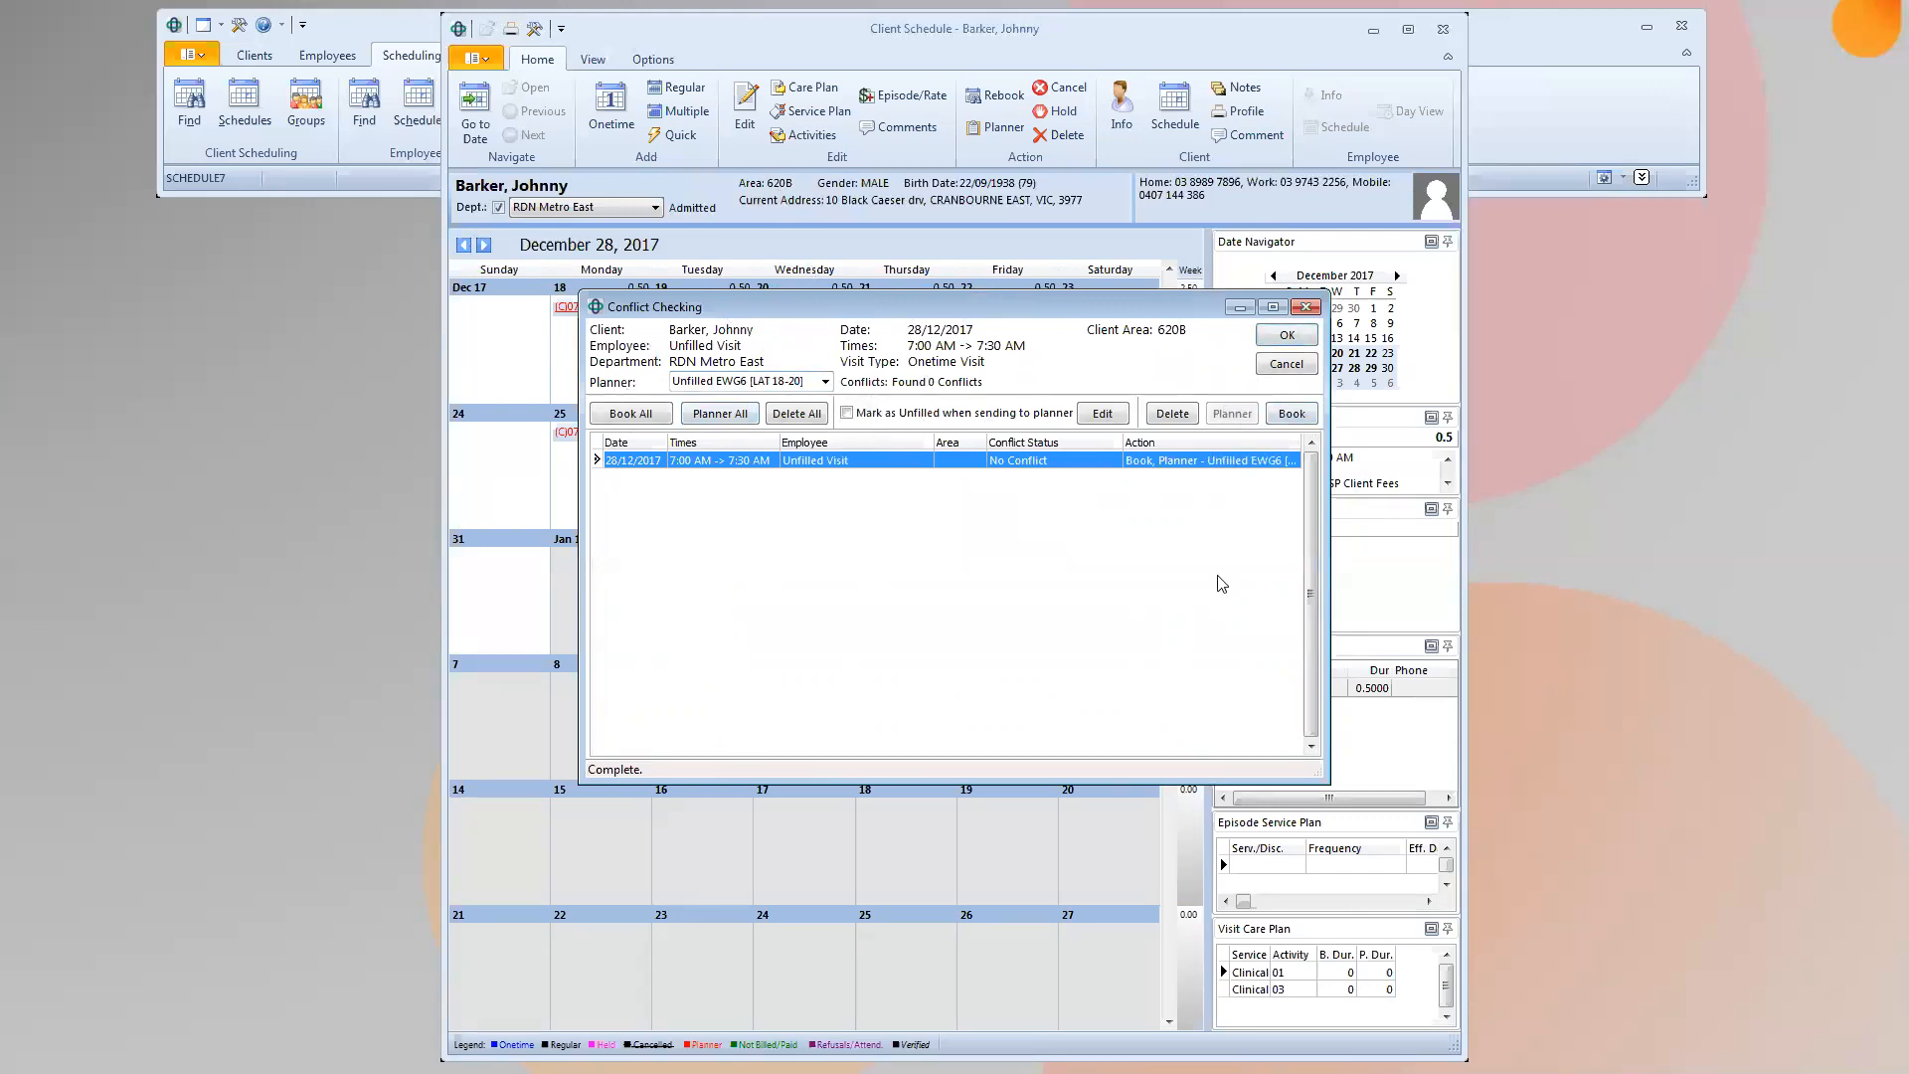
{"action": "left_click", "coordinate": [1285, 338]}
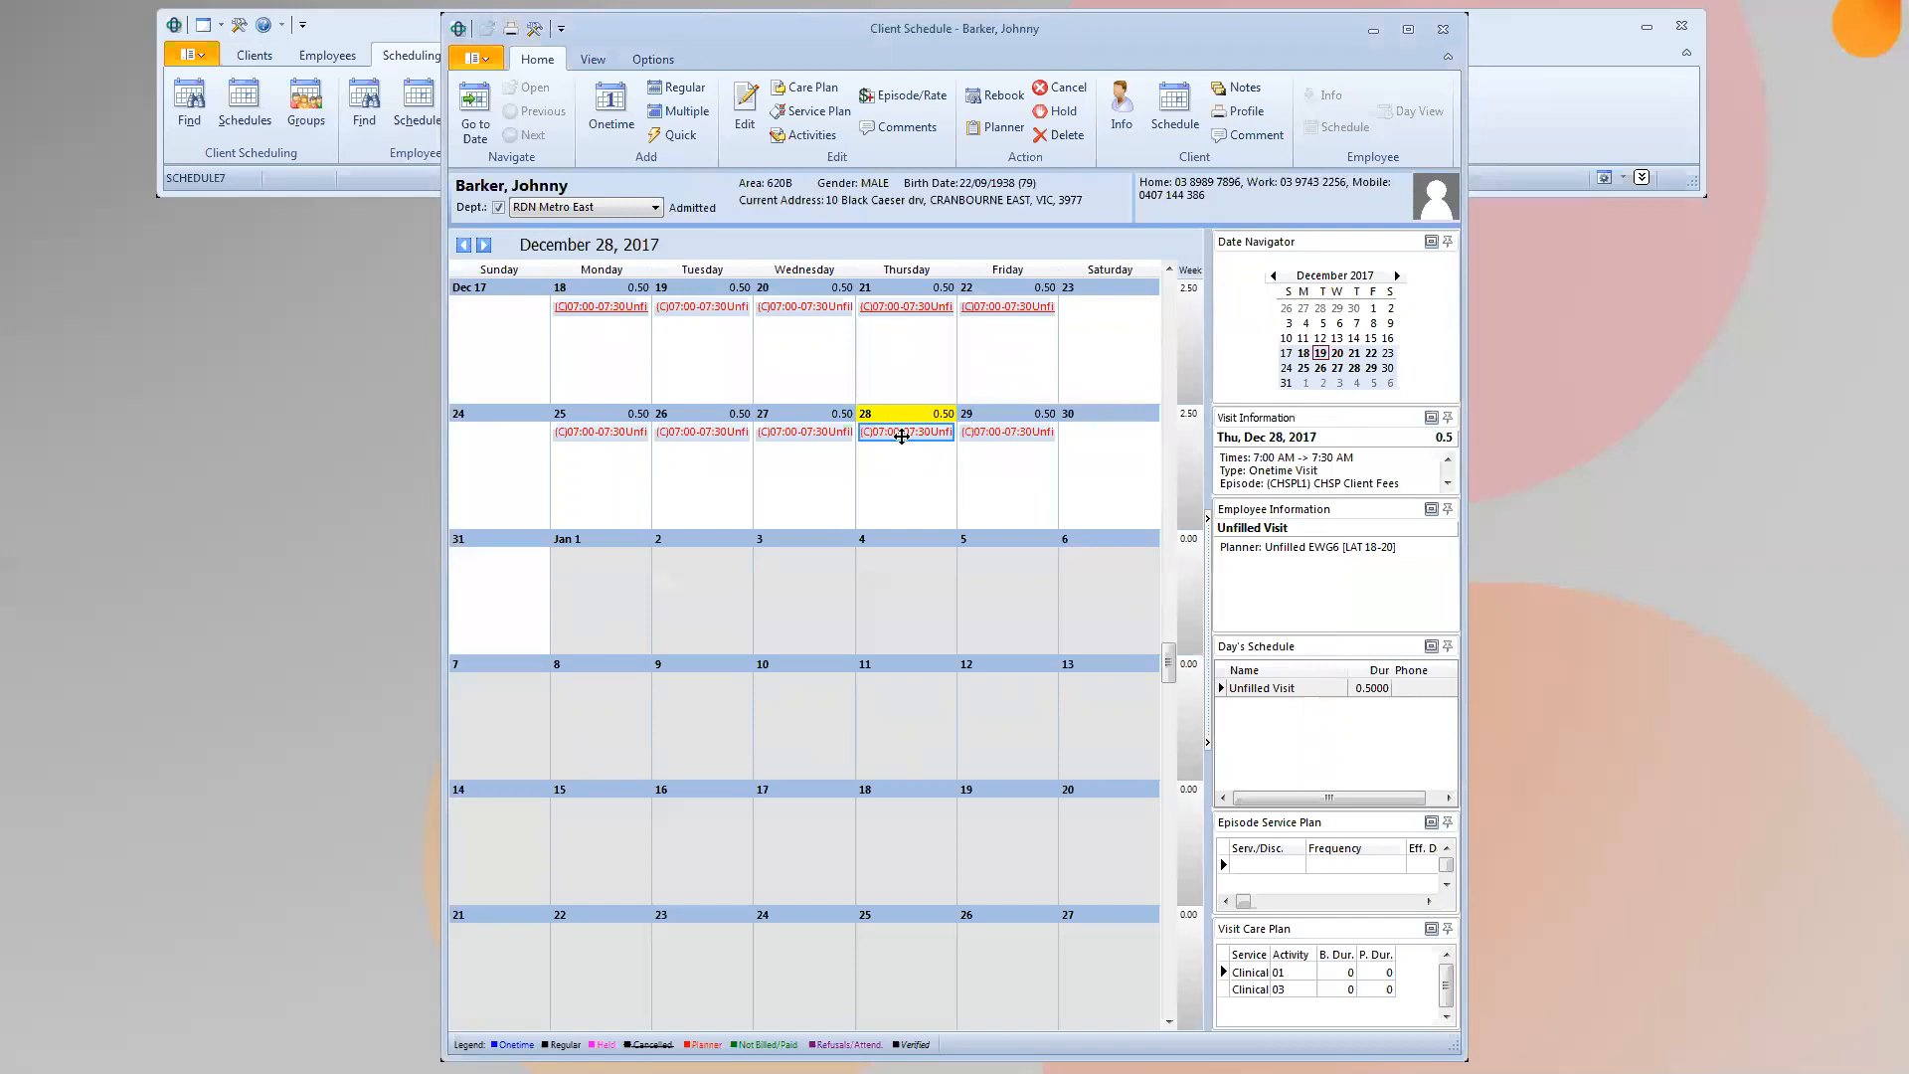
- From the 20 December visit, open the episode's service requirements and bring up their add/delete window
{"action": "left_click", "coordinate": [791, 311]}
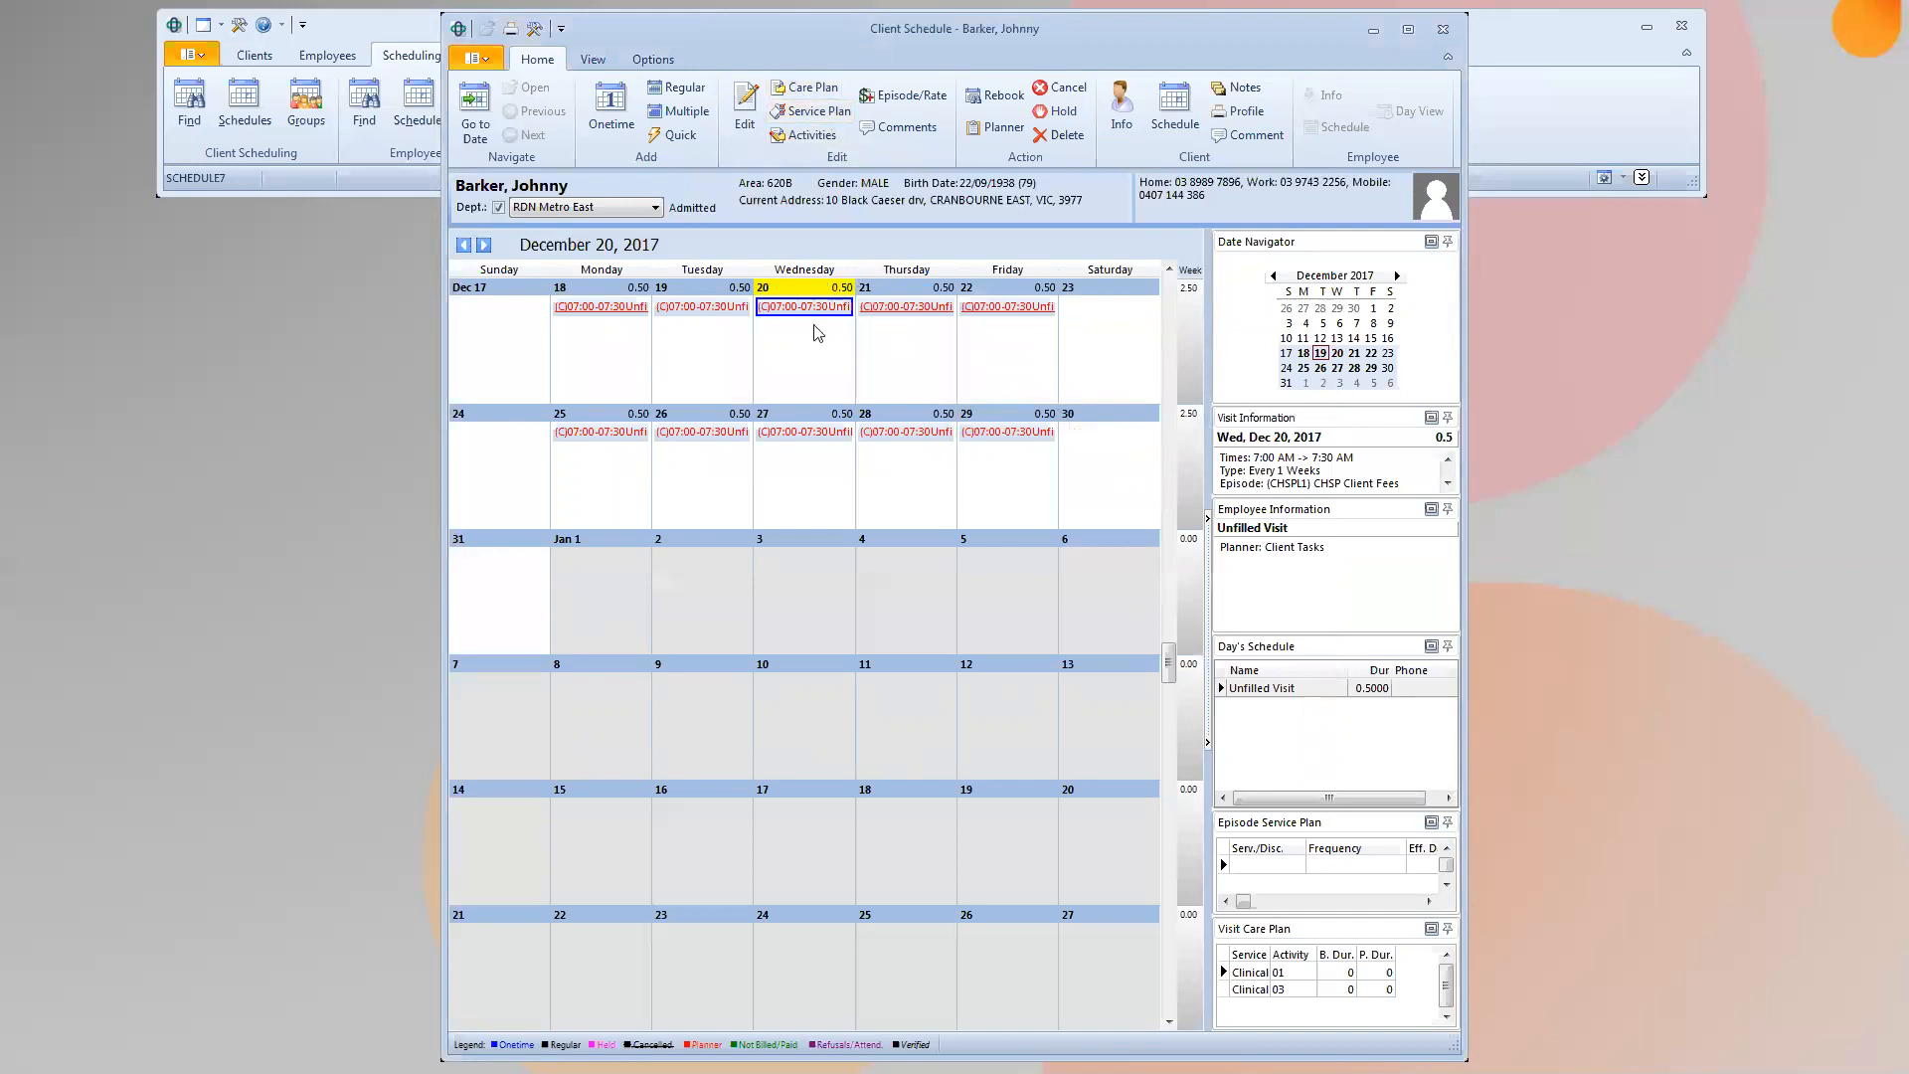
{"action": "left_click", "coordinate": [824, 114]}
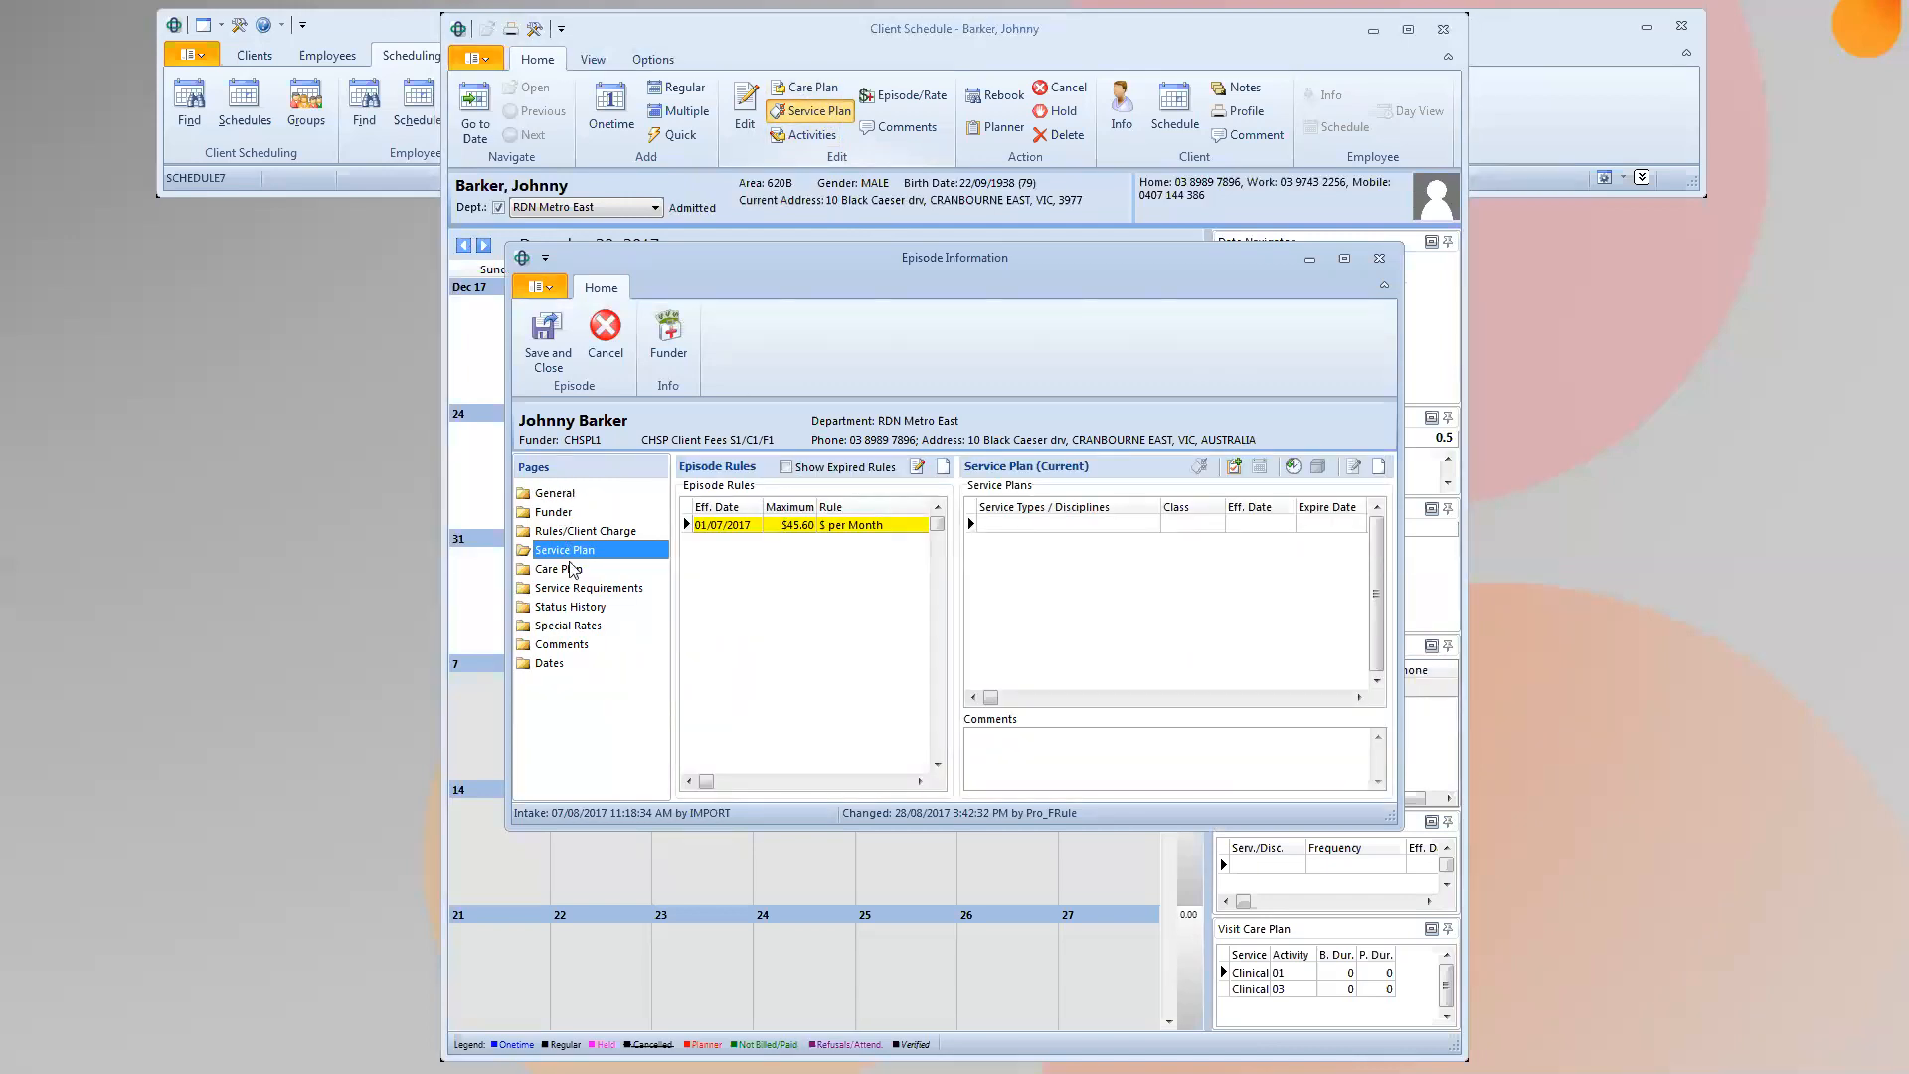
{"action": "left_click", "coordinate": [555, 589]}
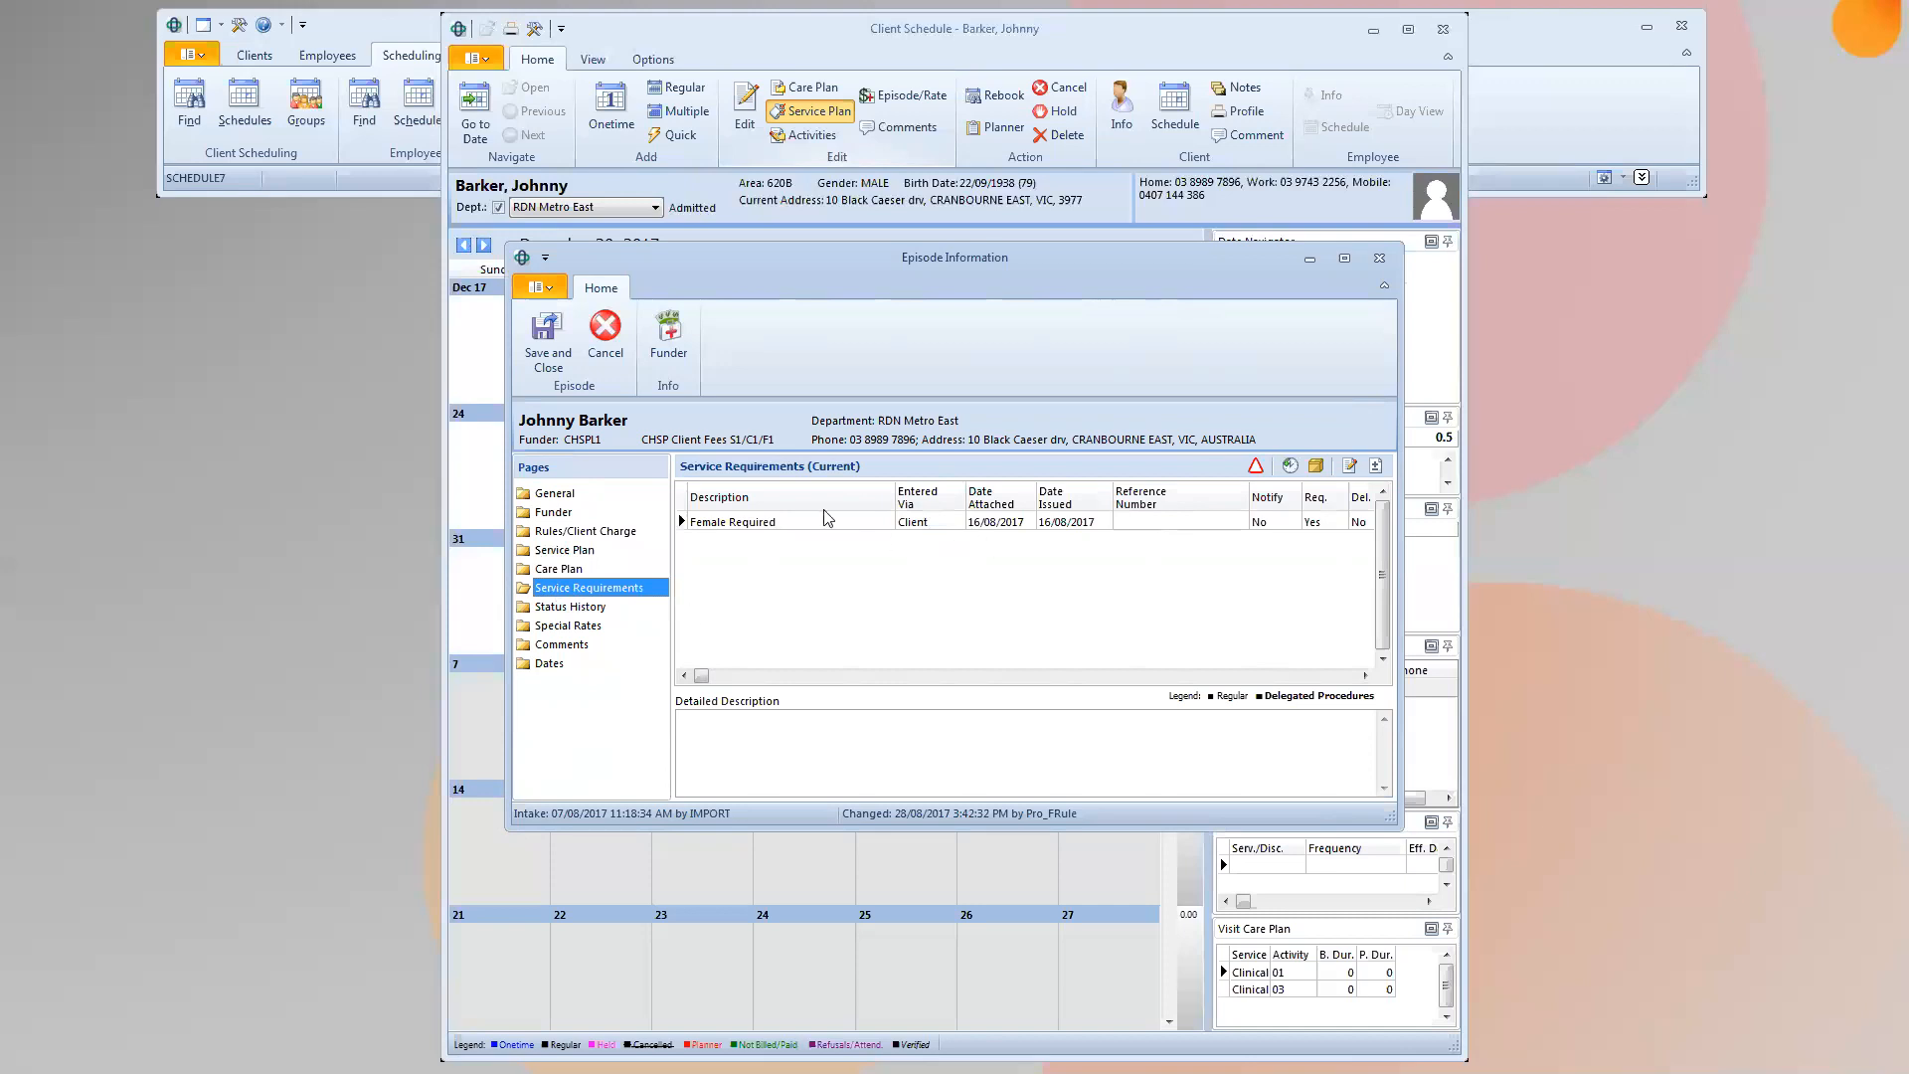
{"action": "left_click", "coordinate": [1376, 467]}
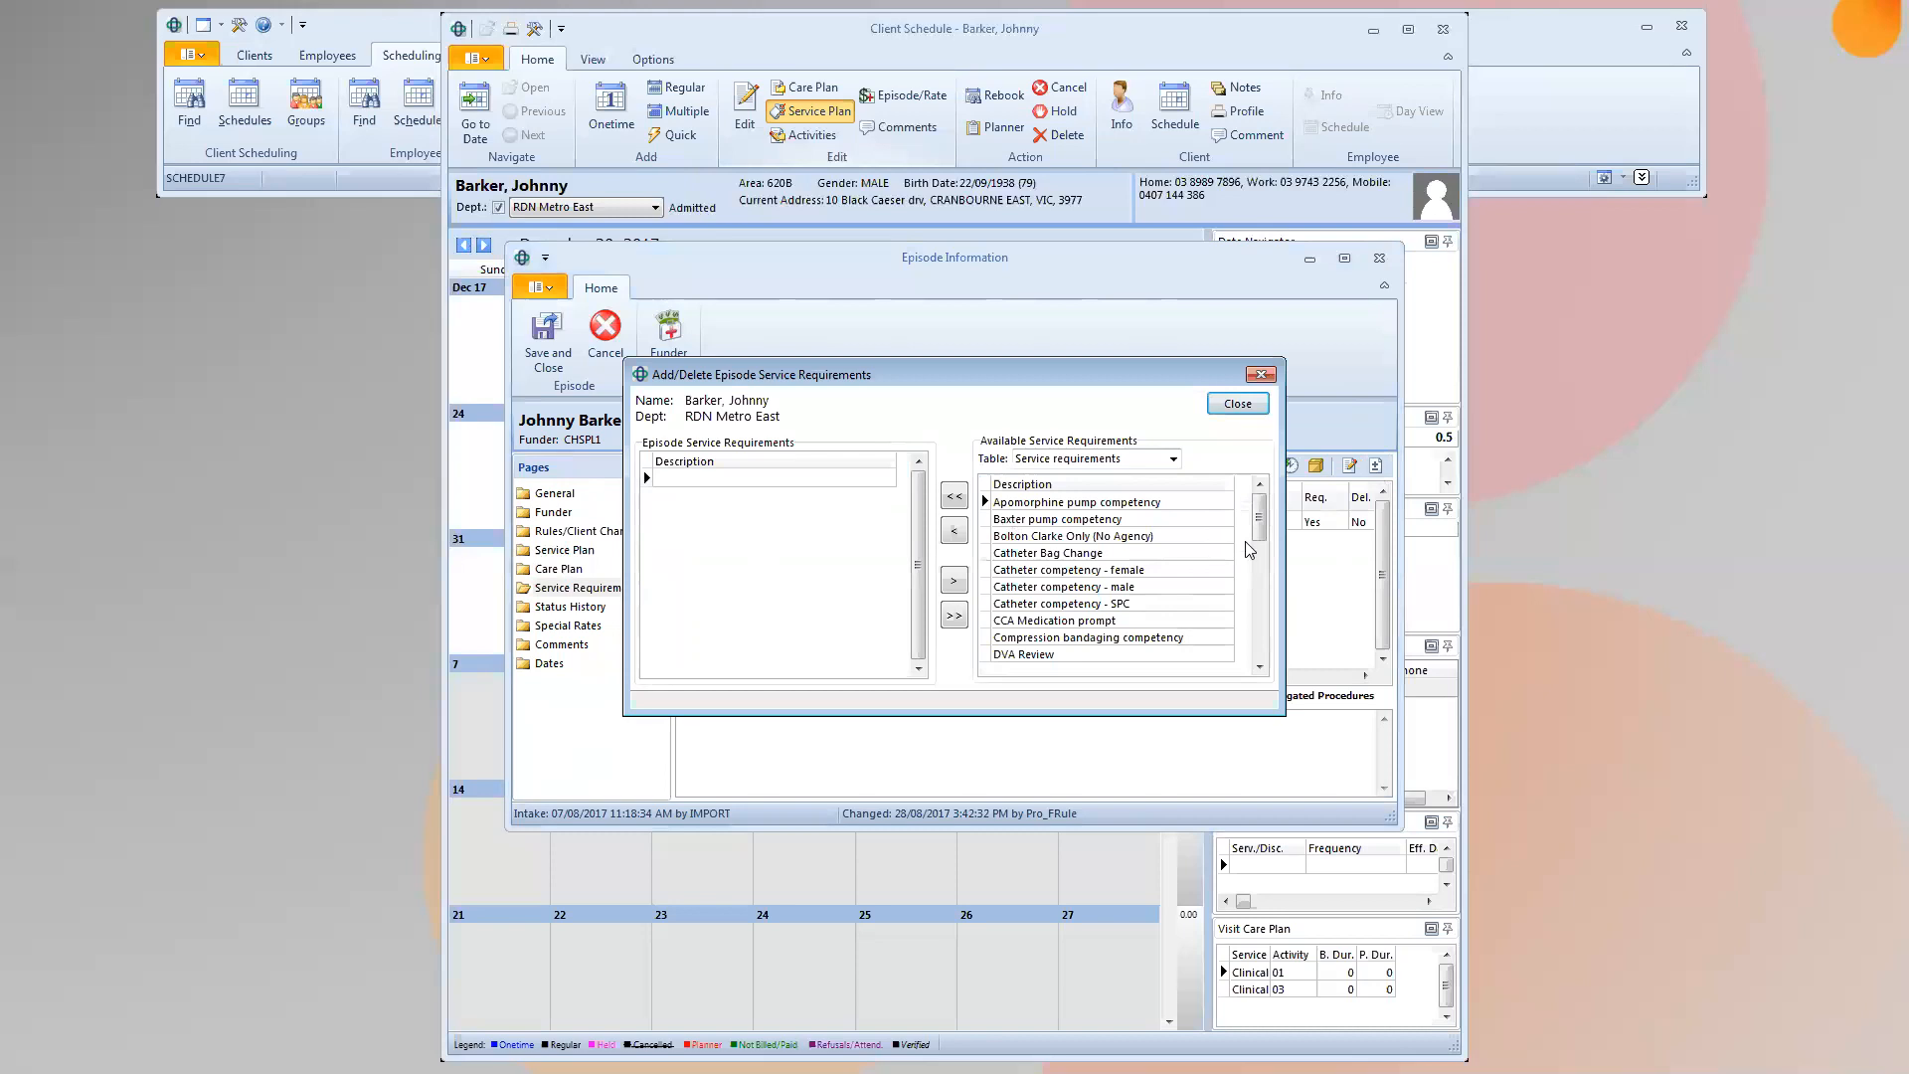
- Add Syringe driver competency to the episode's service requirements and close the add/delete window
{"action": "left_click", "coordinate": [1260, 666]}
{"action": "left_click", "coordinate": [1260, 671]}
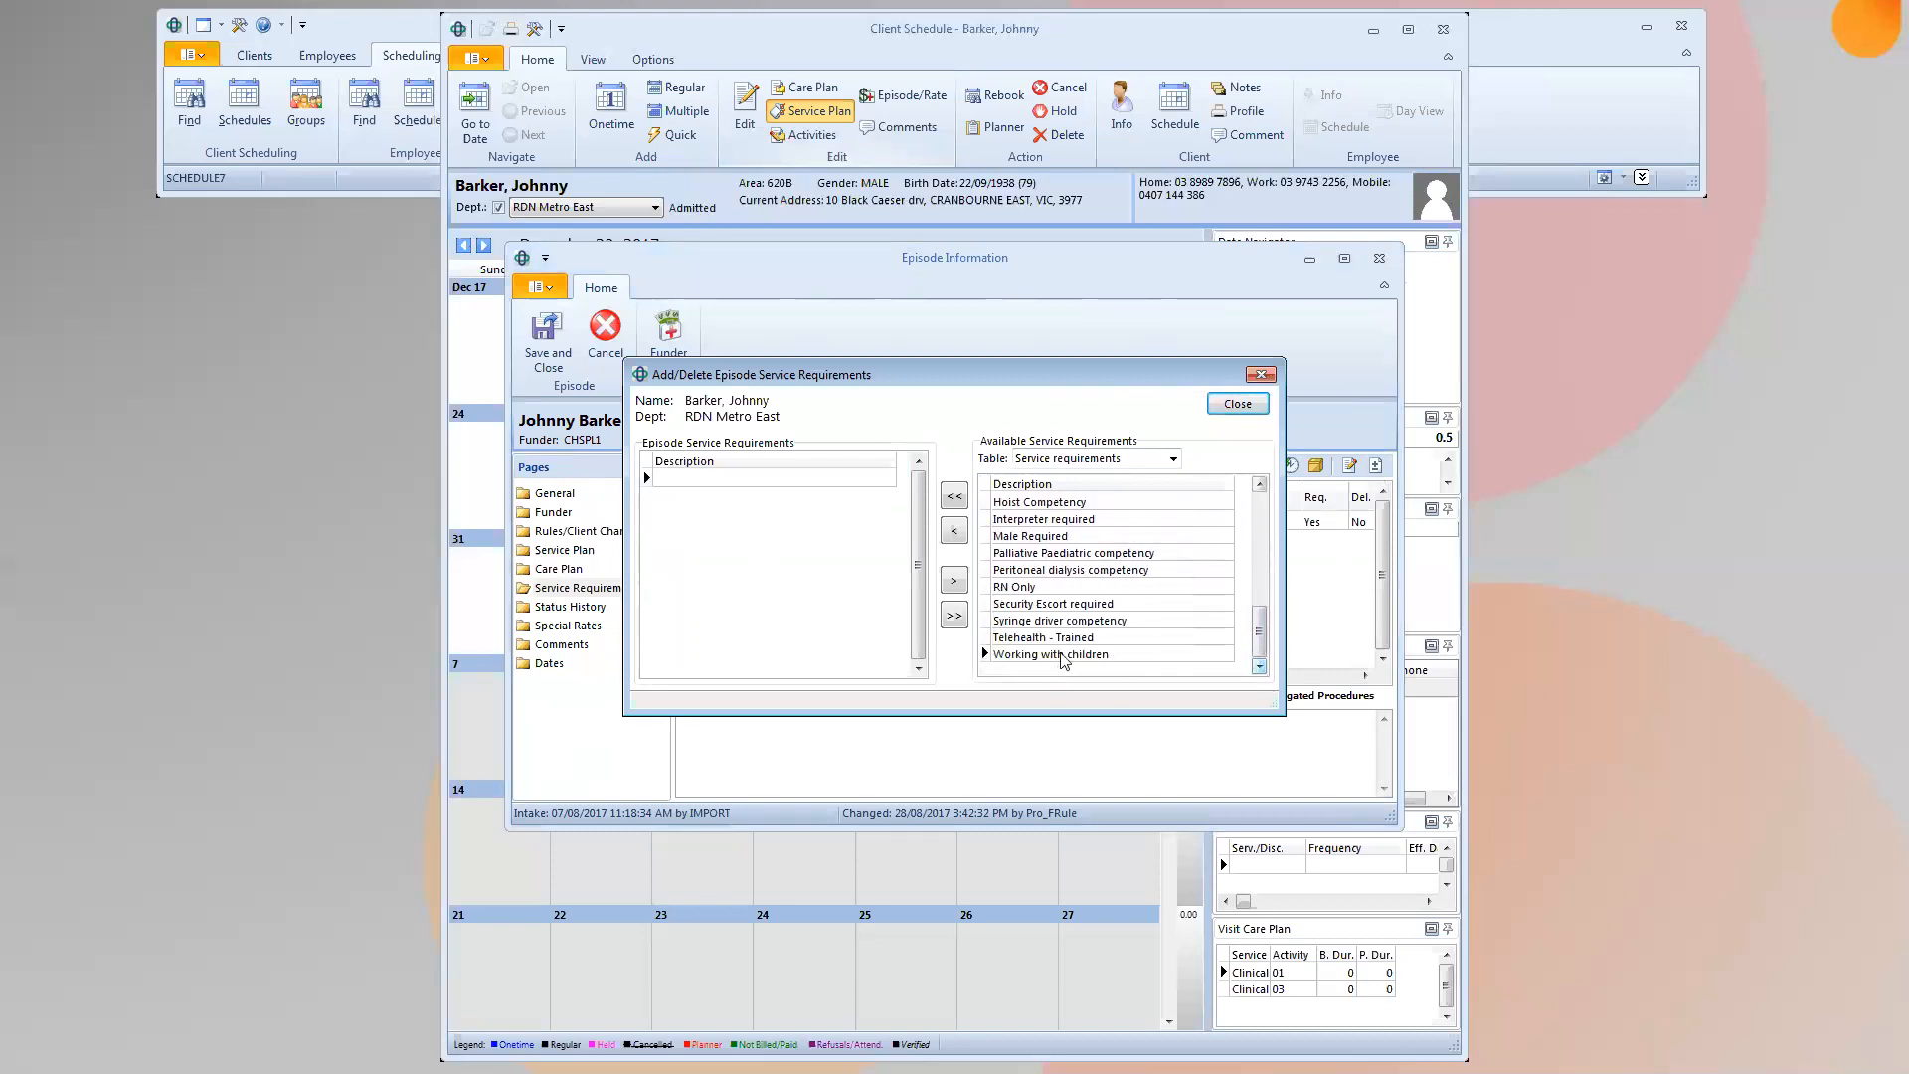
{"action": "left_click", "coordinate": [1065, 625]}
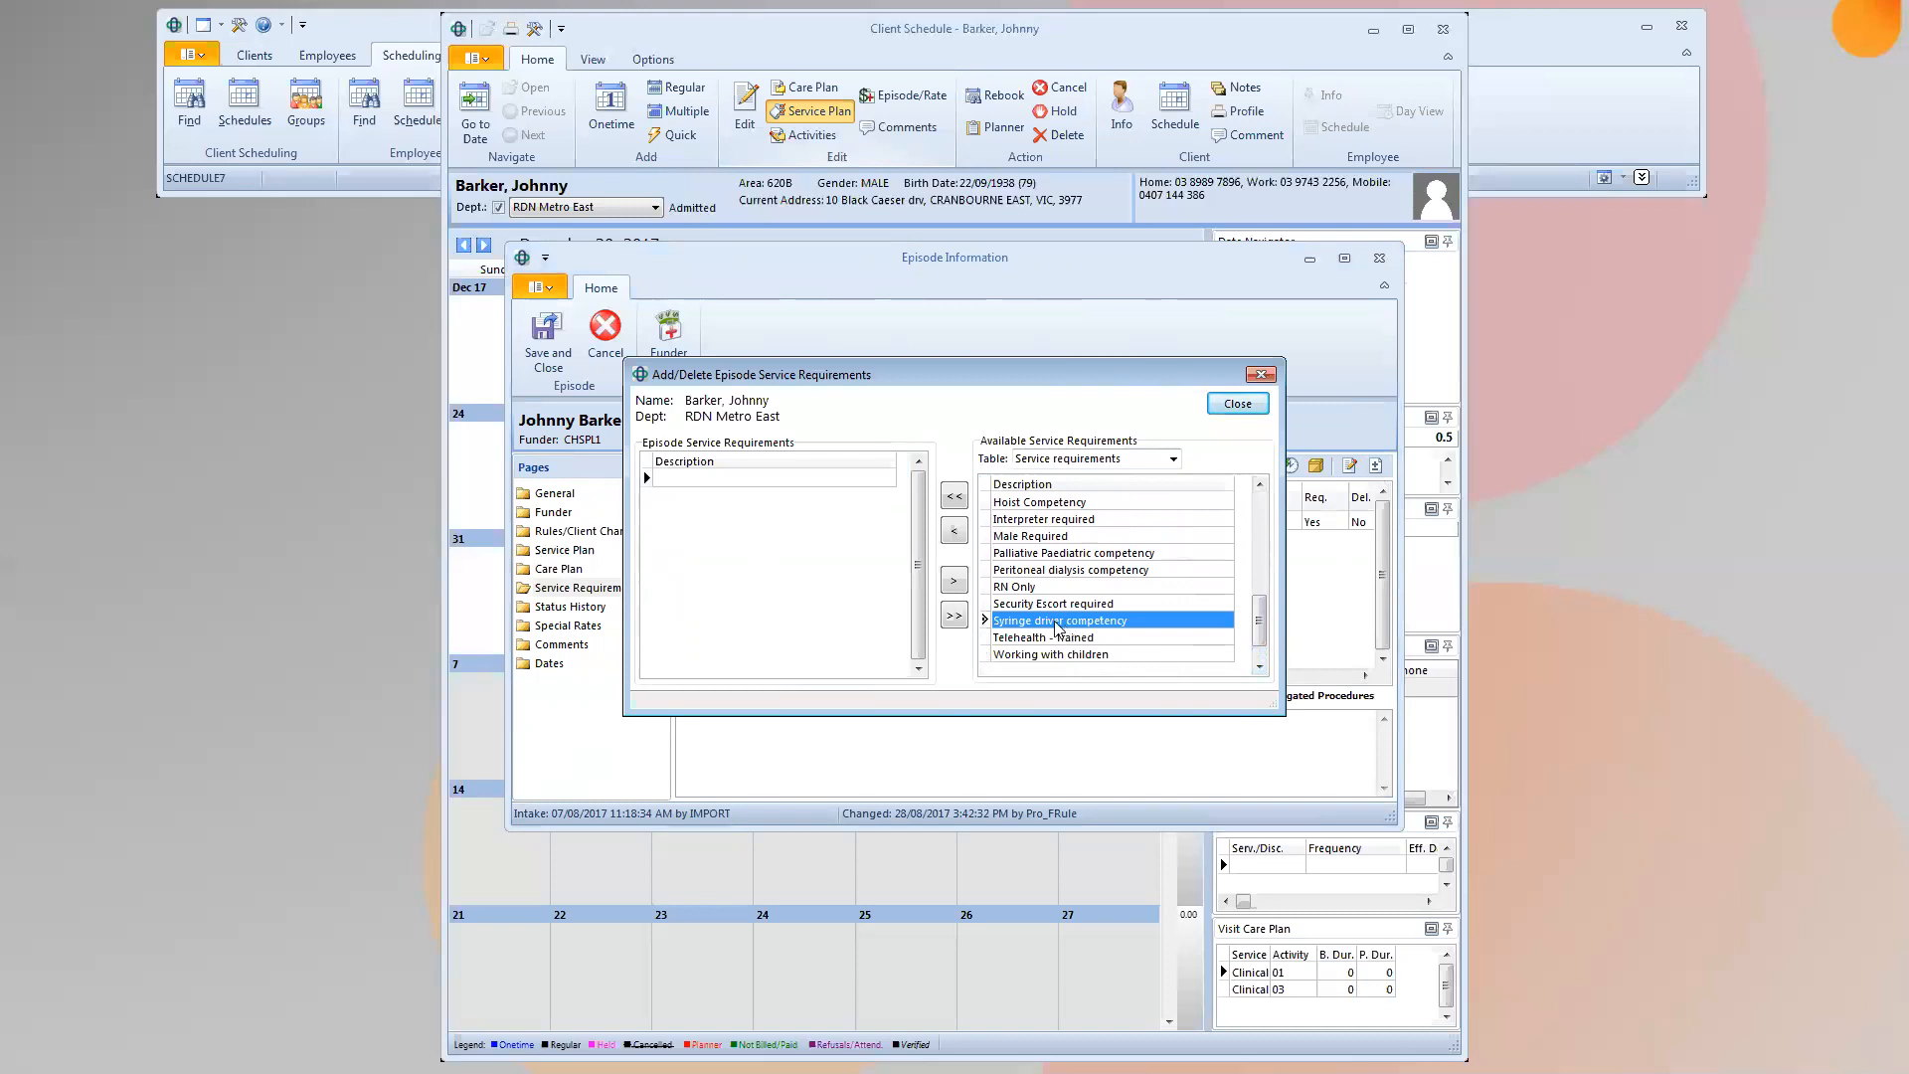
{"action": "left_click", "coordinate": [956, 532]}
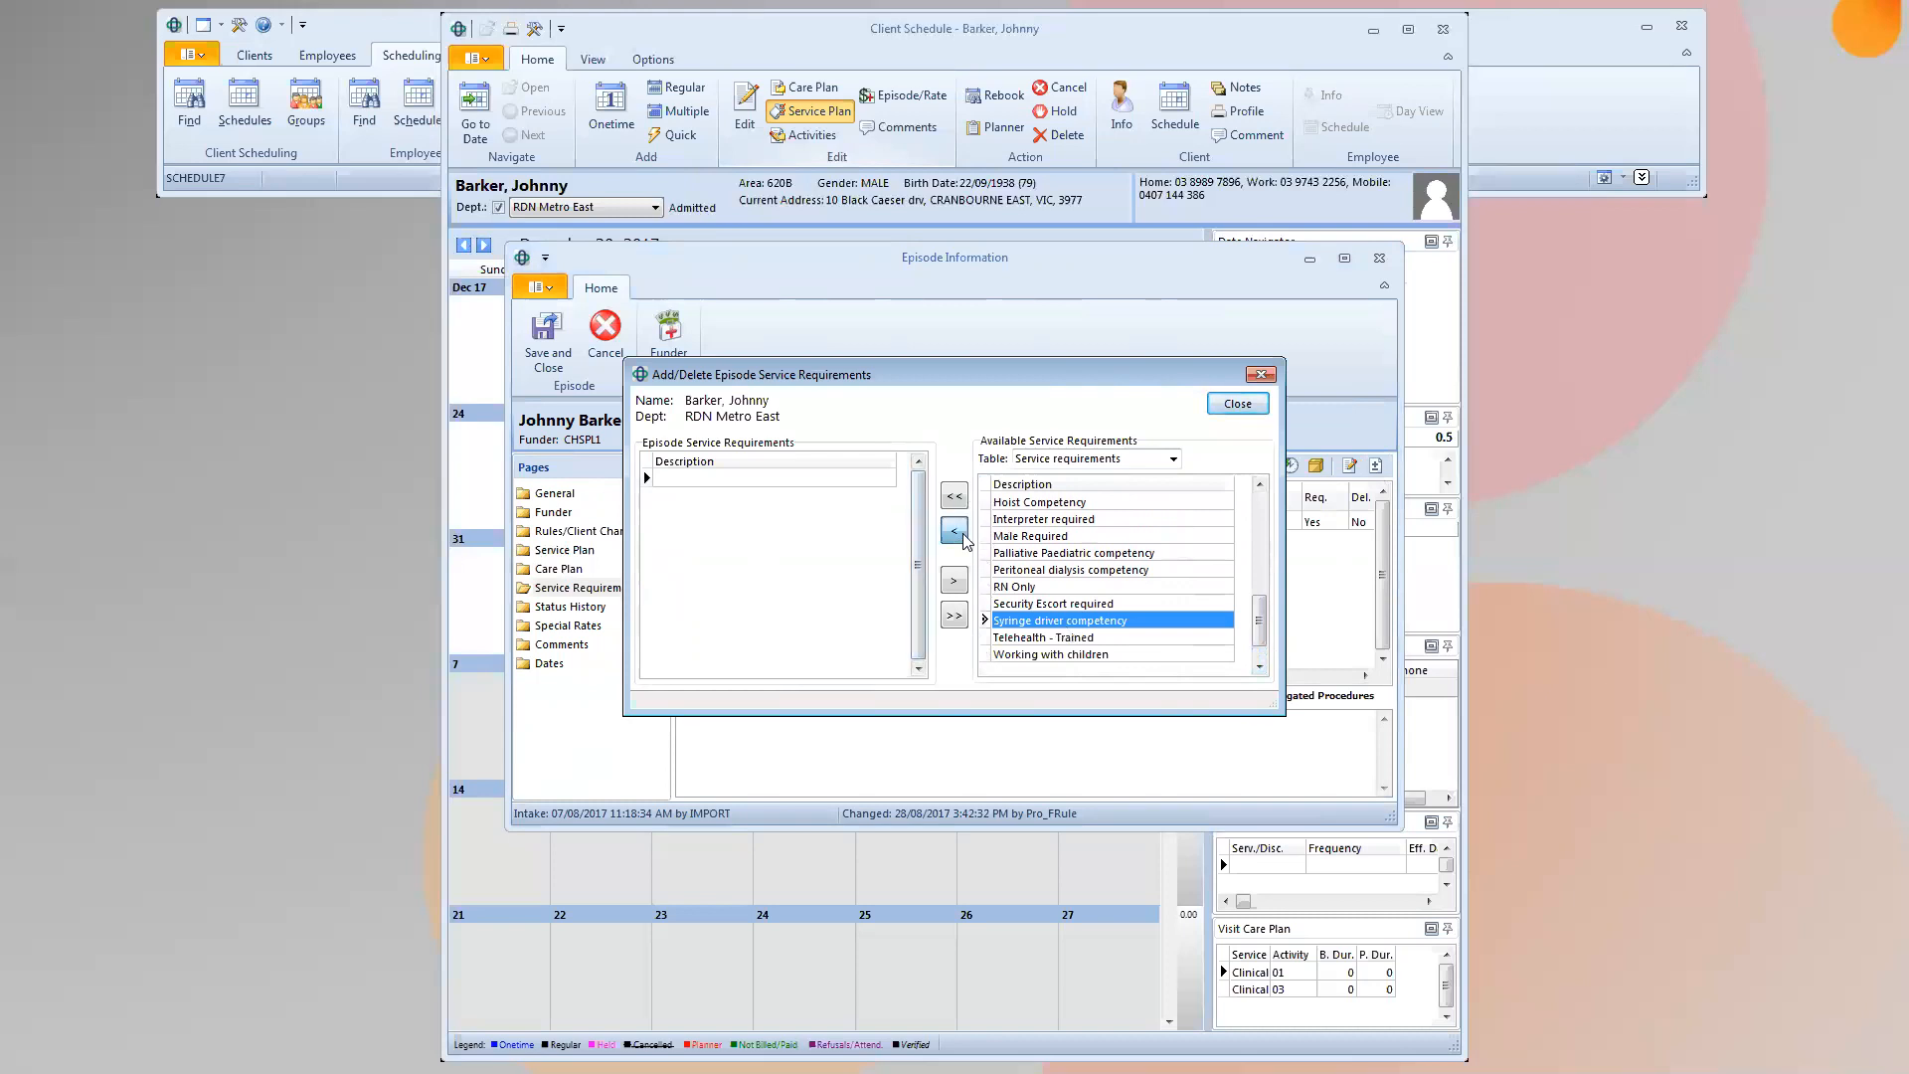
{"action": "left_click", "coordinate": [1237, 405]}
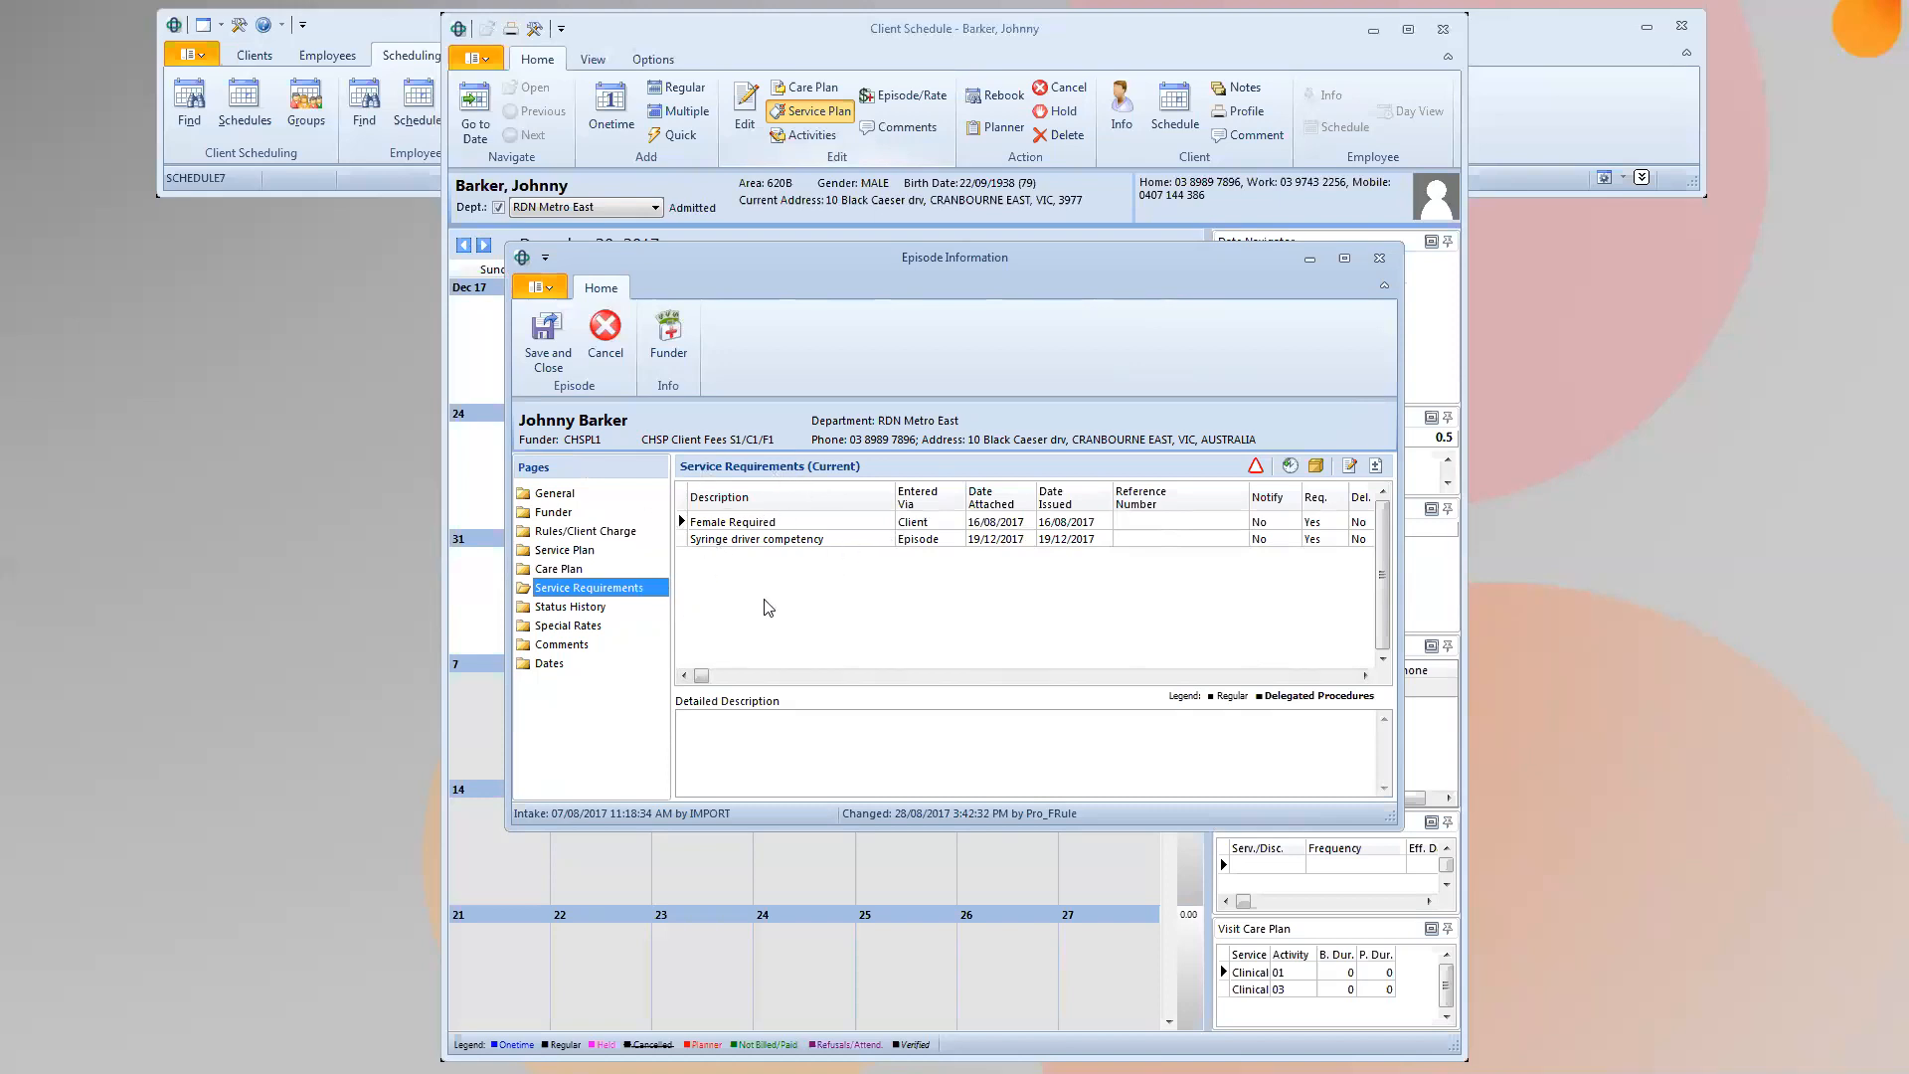
- Edit the episode's Syringe driver competency requirement so that it is not marked as Required
{"action": "left_click", "coordinate": [1319, 541]}
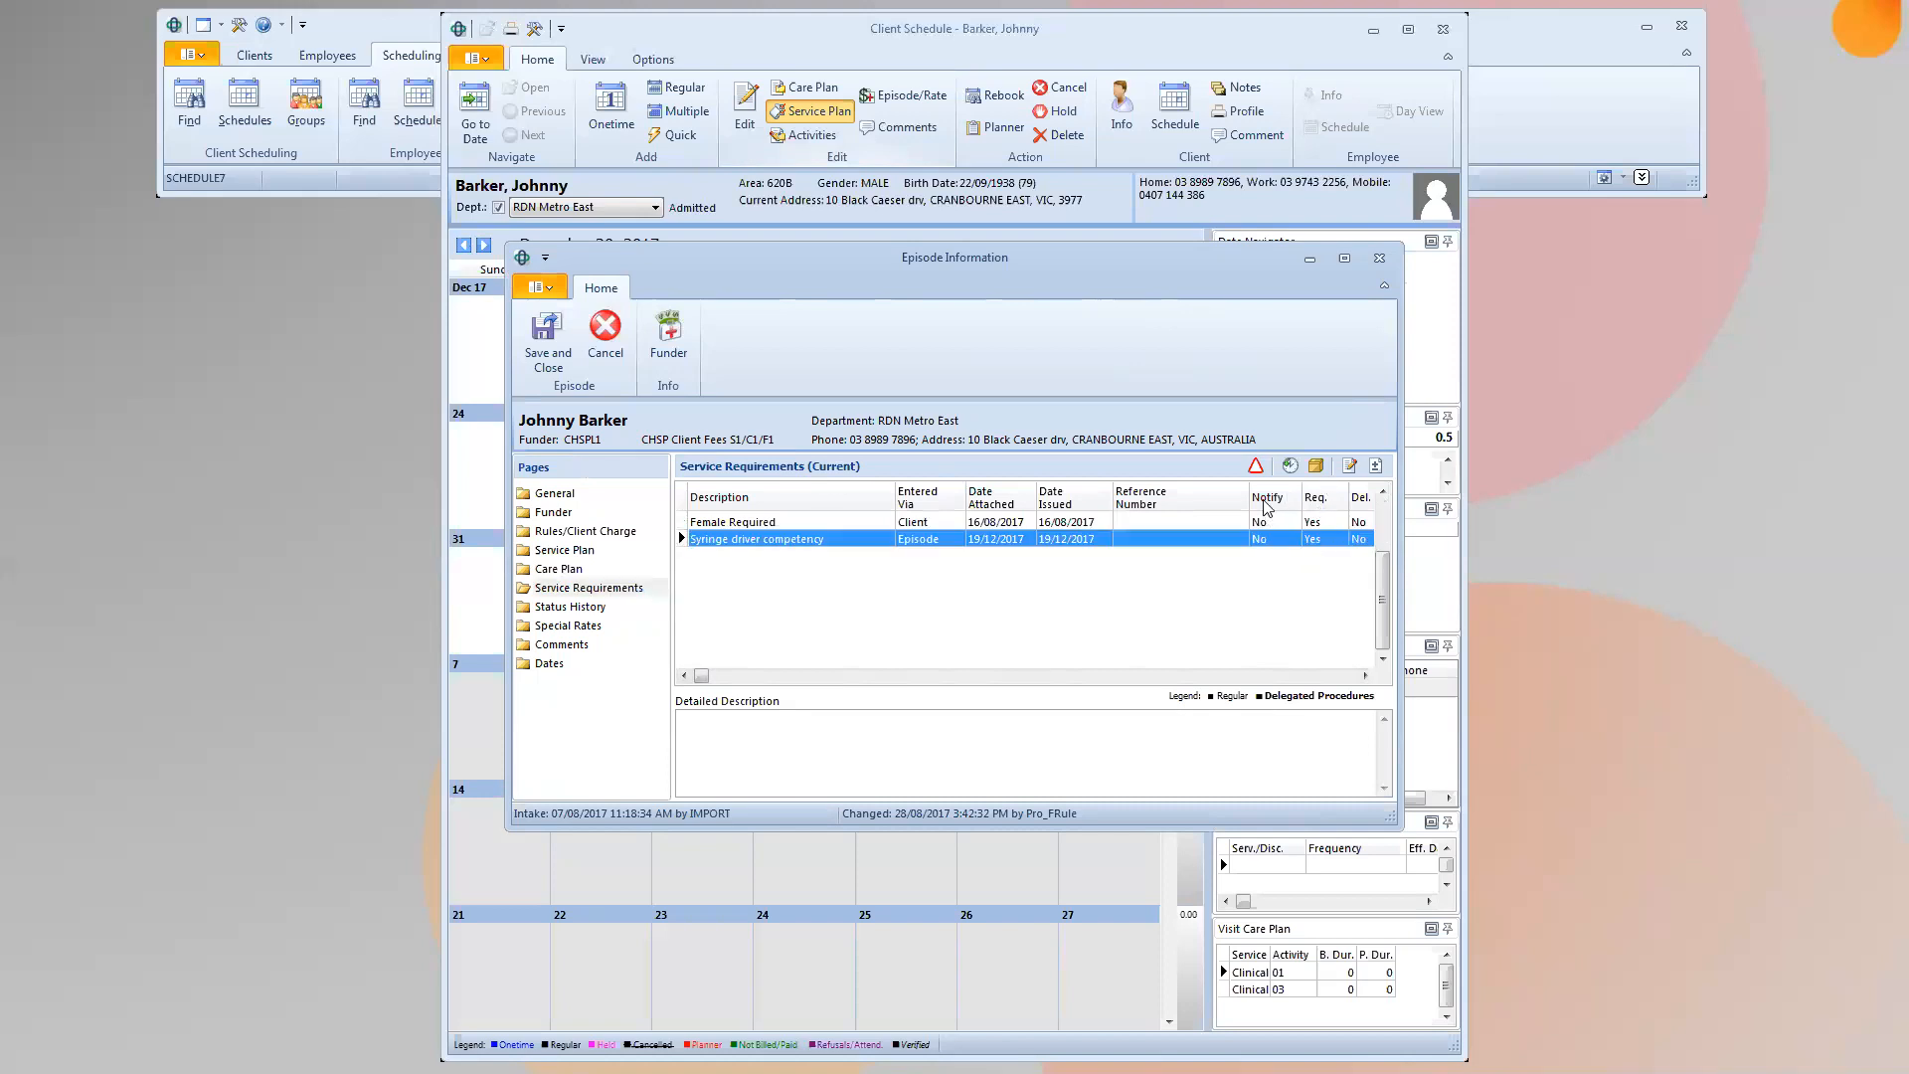
{"action": "right_click", "coordinate": [1331, 530]}
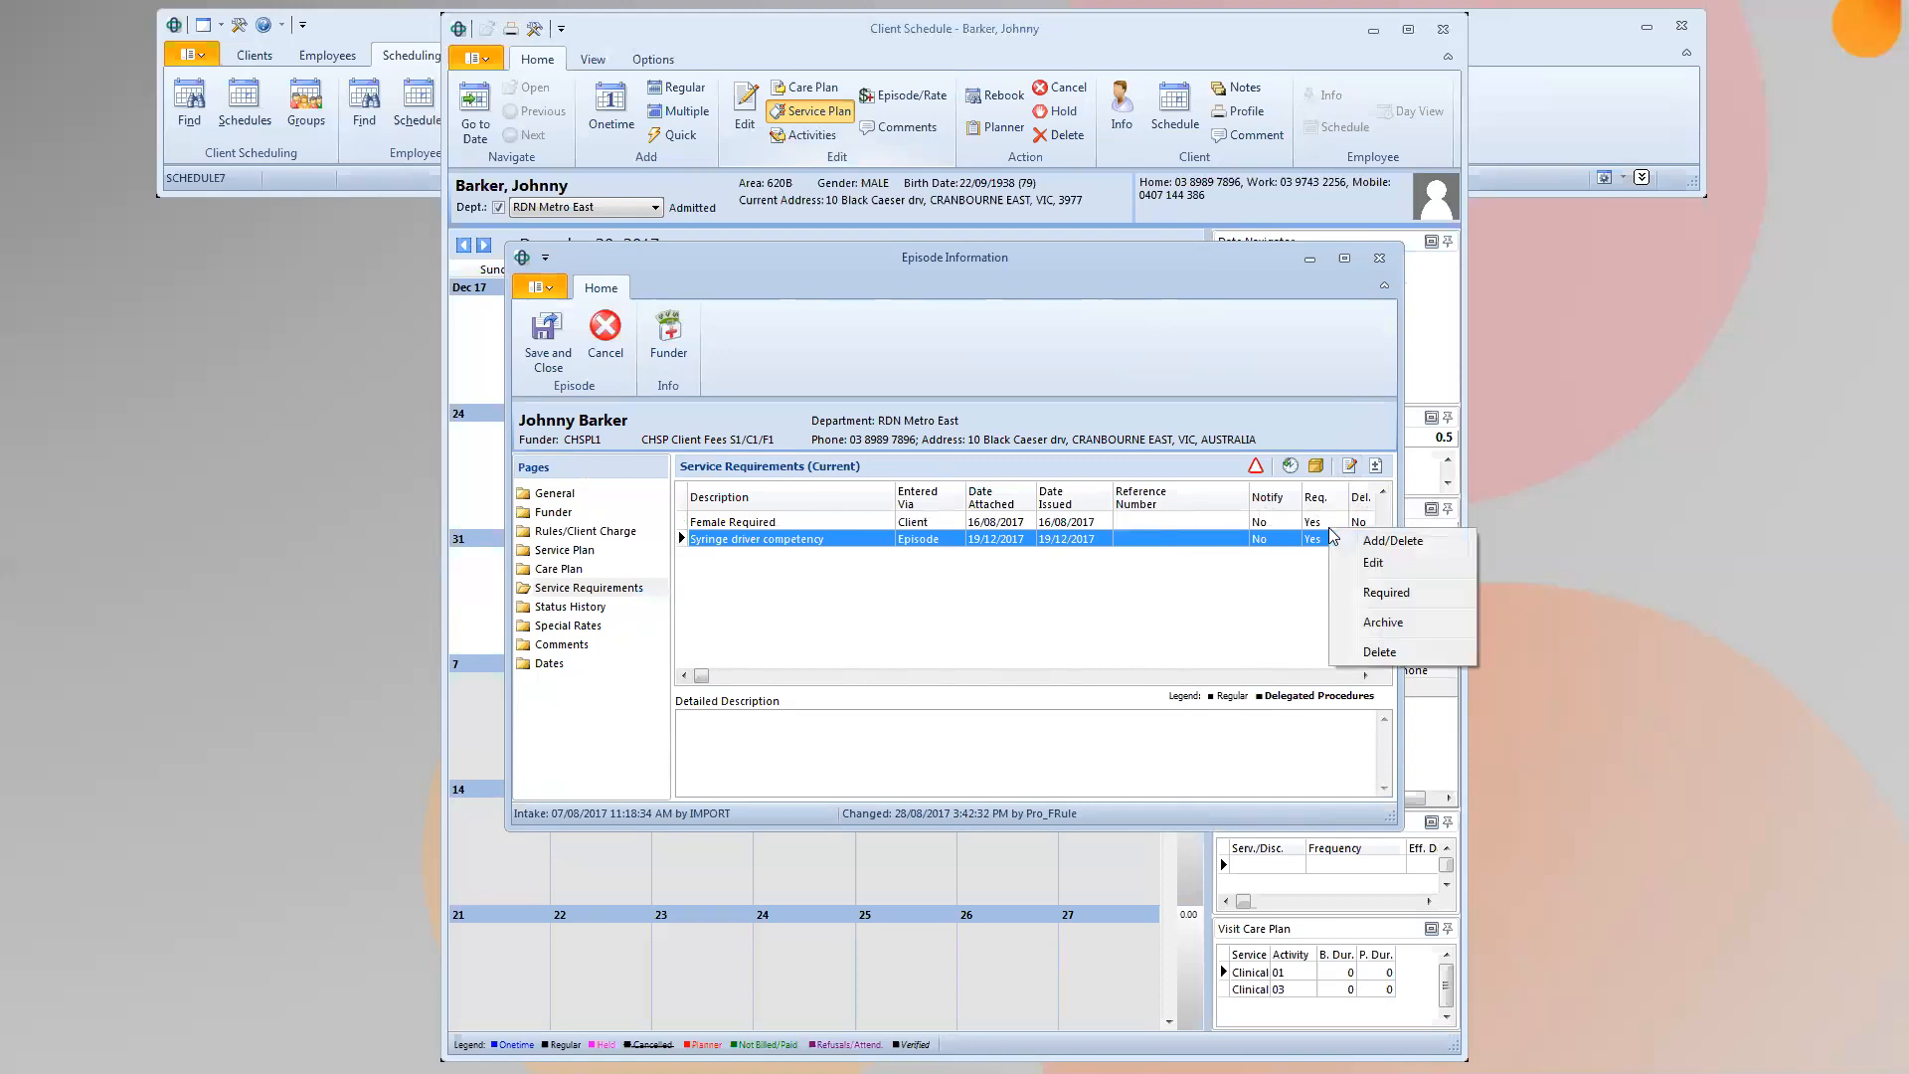
{"action": "left_click", "coordinate": [1371, 563]}
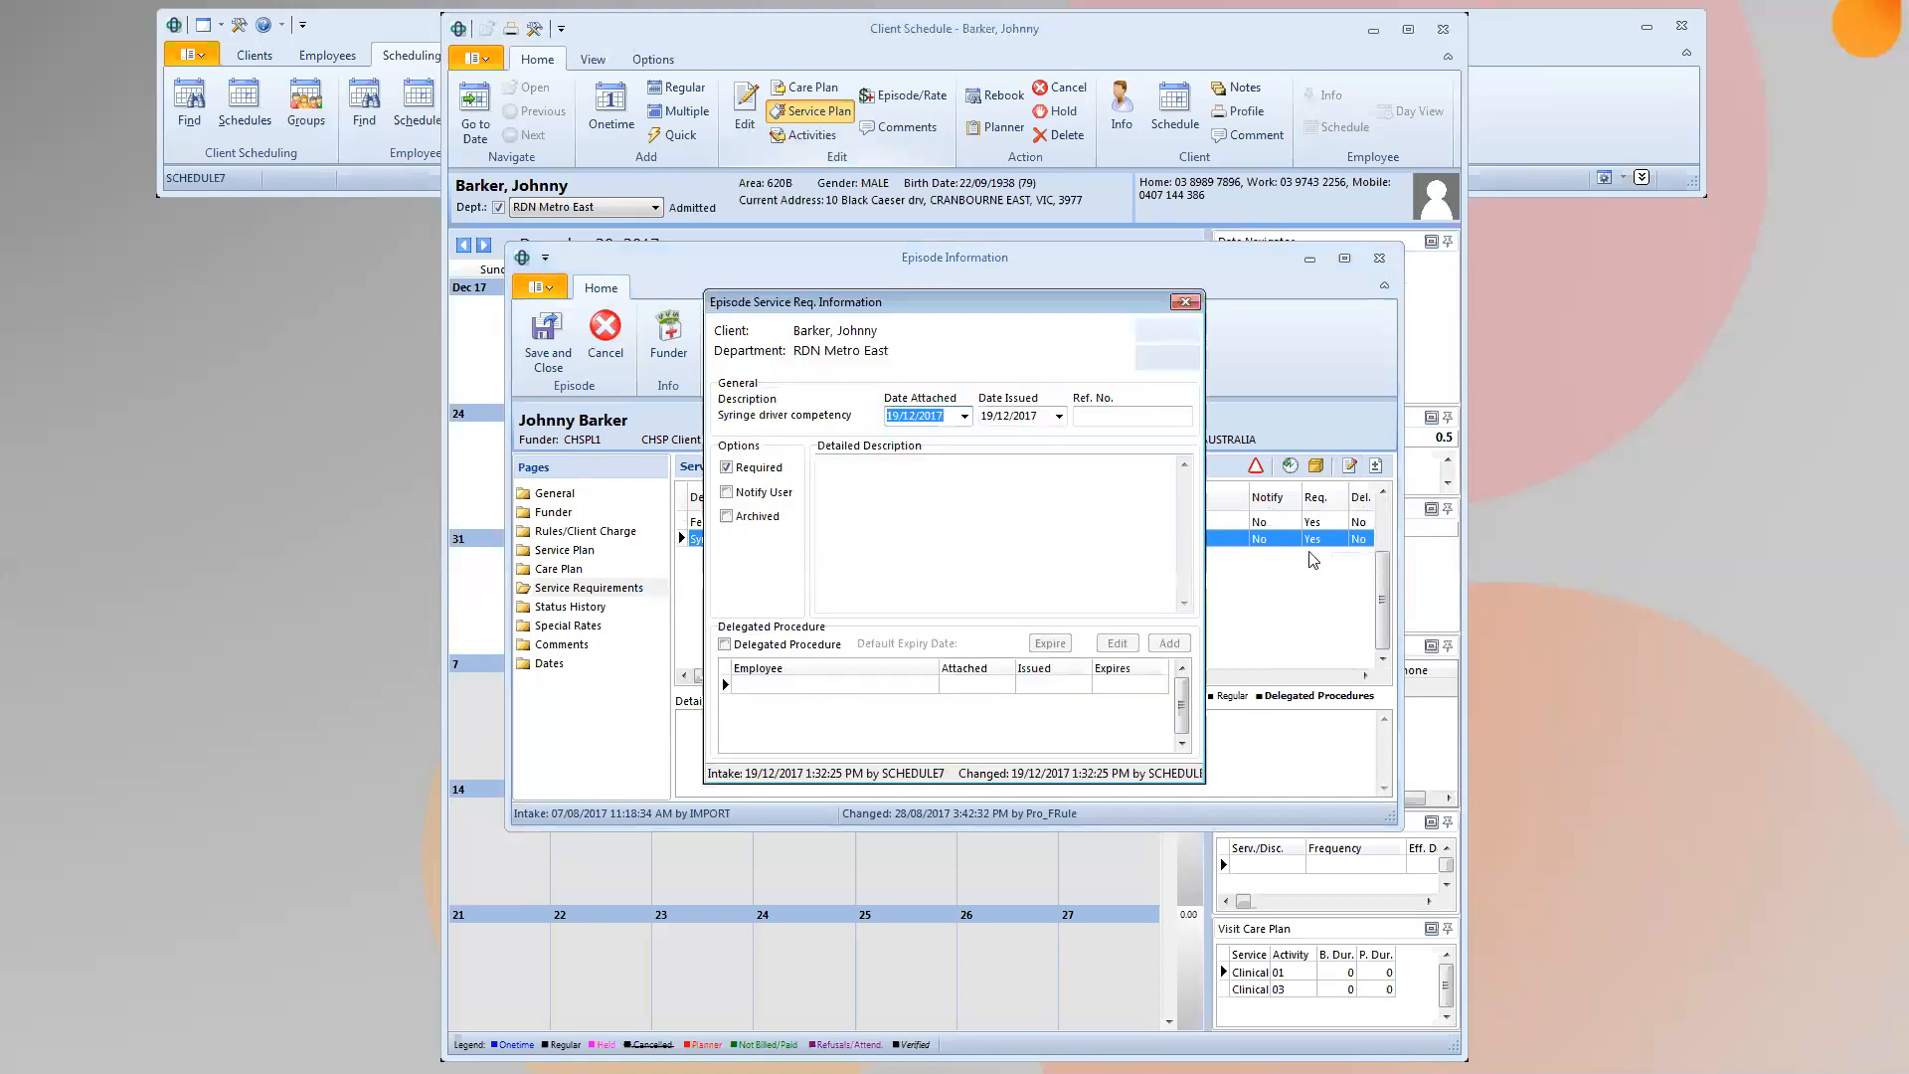
{"action": "left_click", "coordinate": [727, 471]}
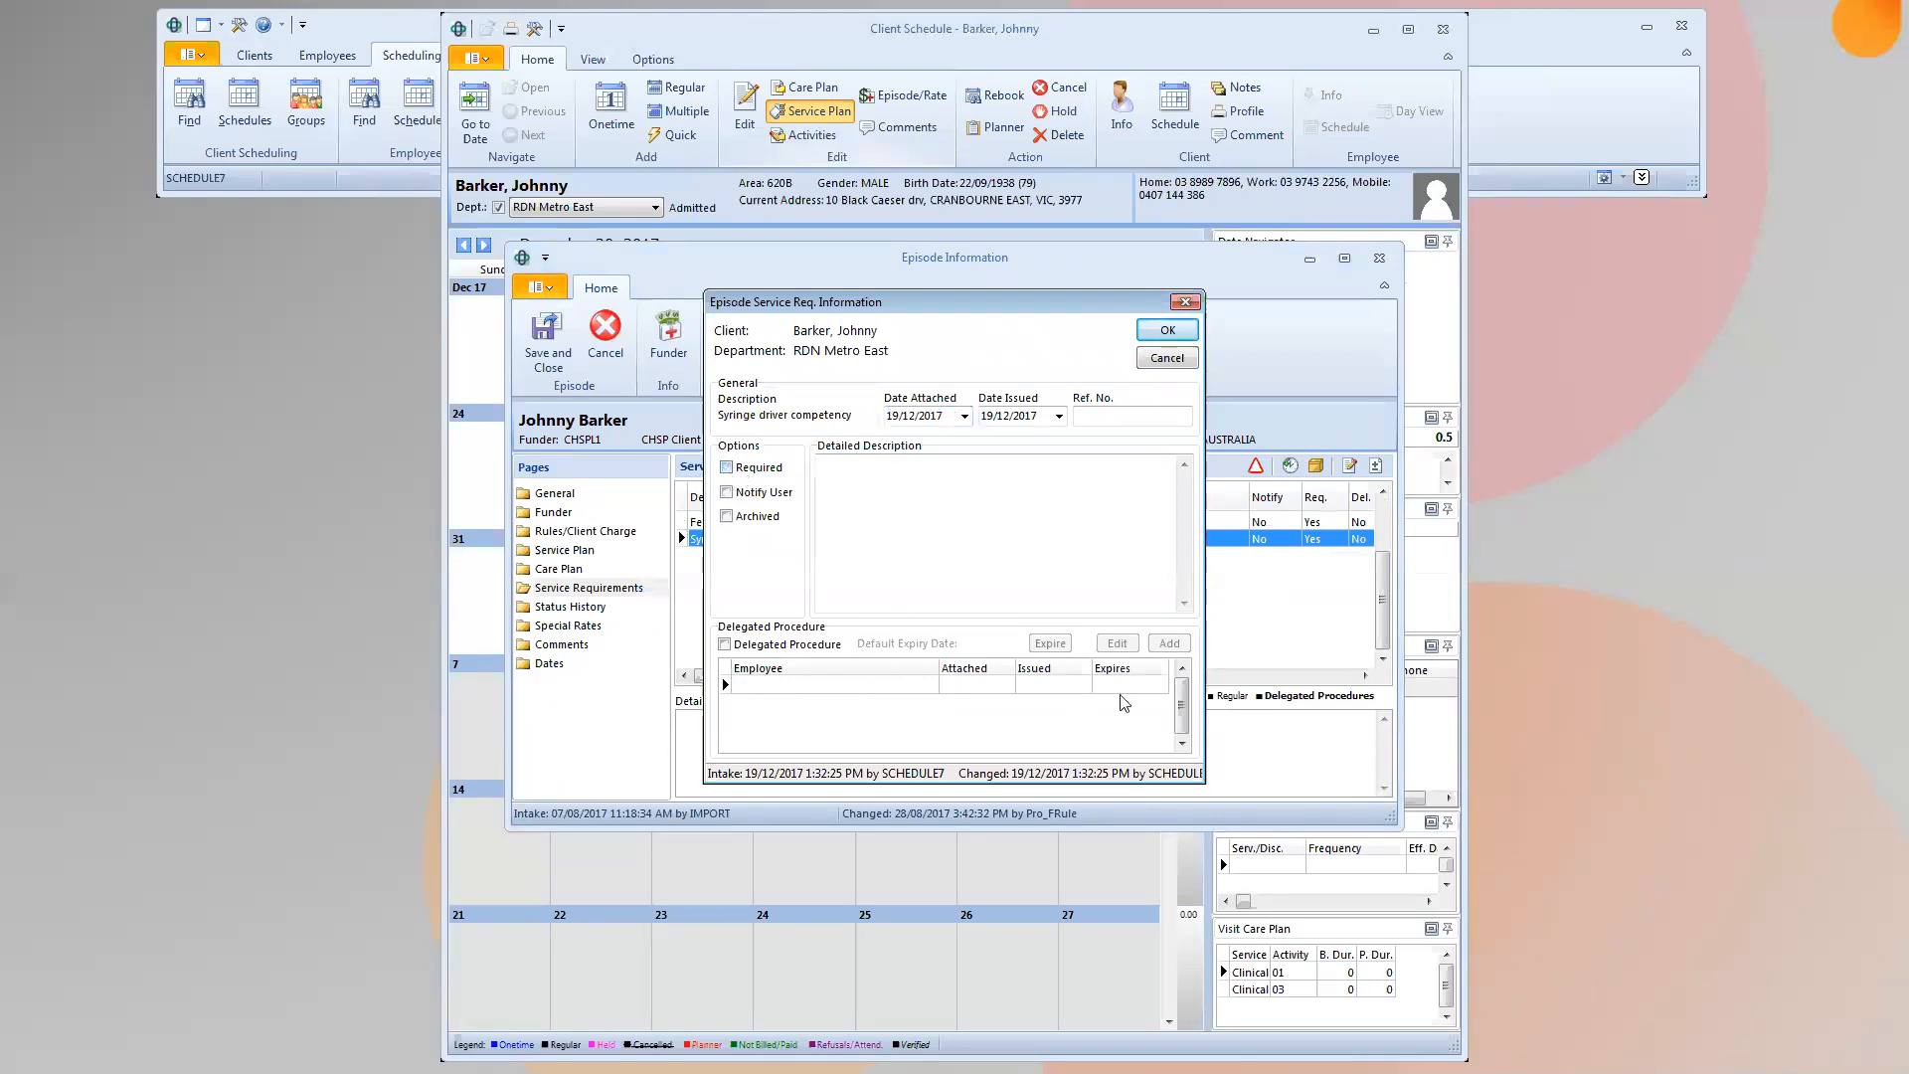
{"action": "left_click", "coordinate": [1169, 332]}
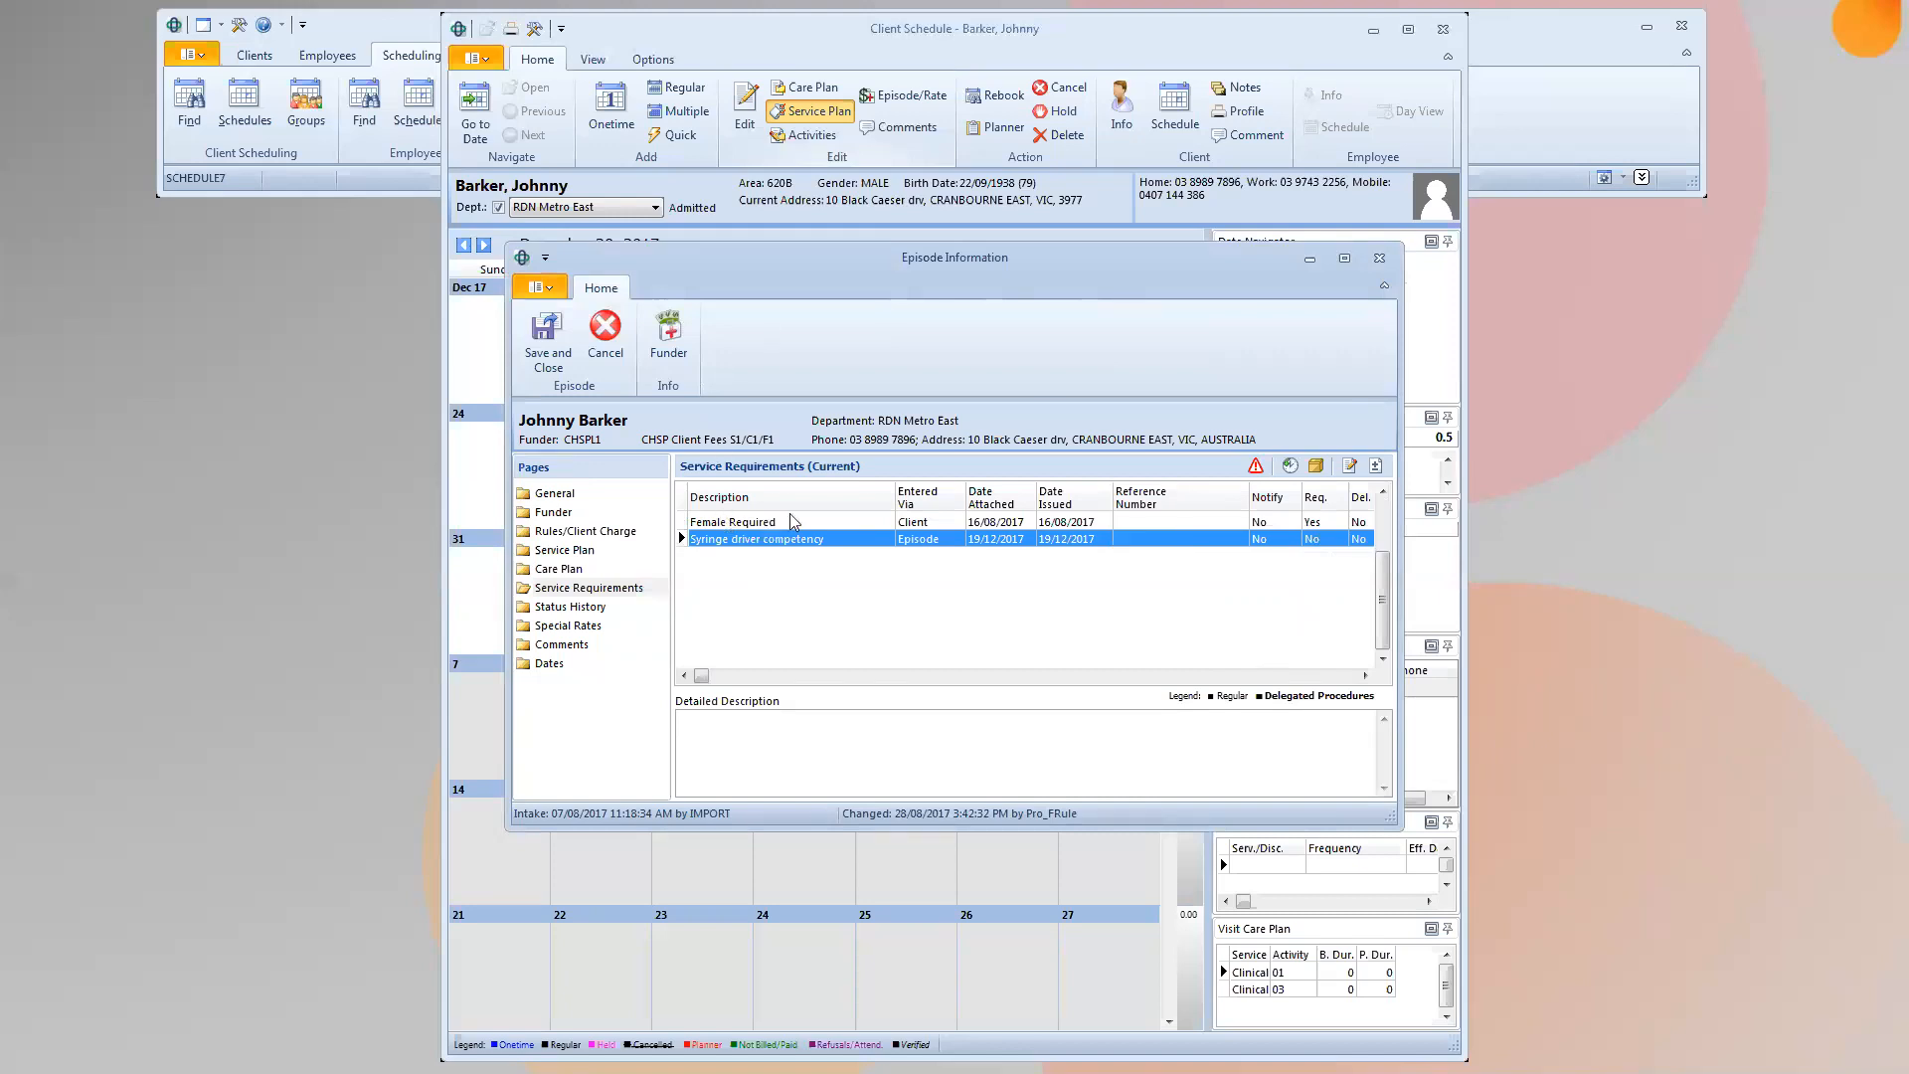
- Try to turn the Required option back on for Syringe driver competency, and save and close the episode information
{"action": "right_click", "coordinate": [1326, 526]}
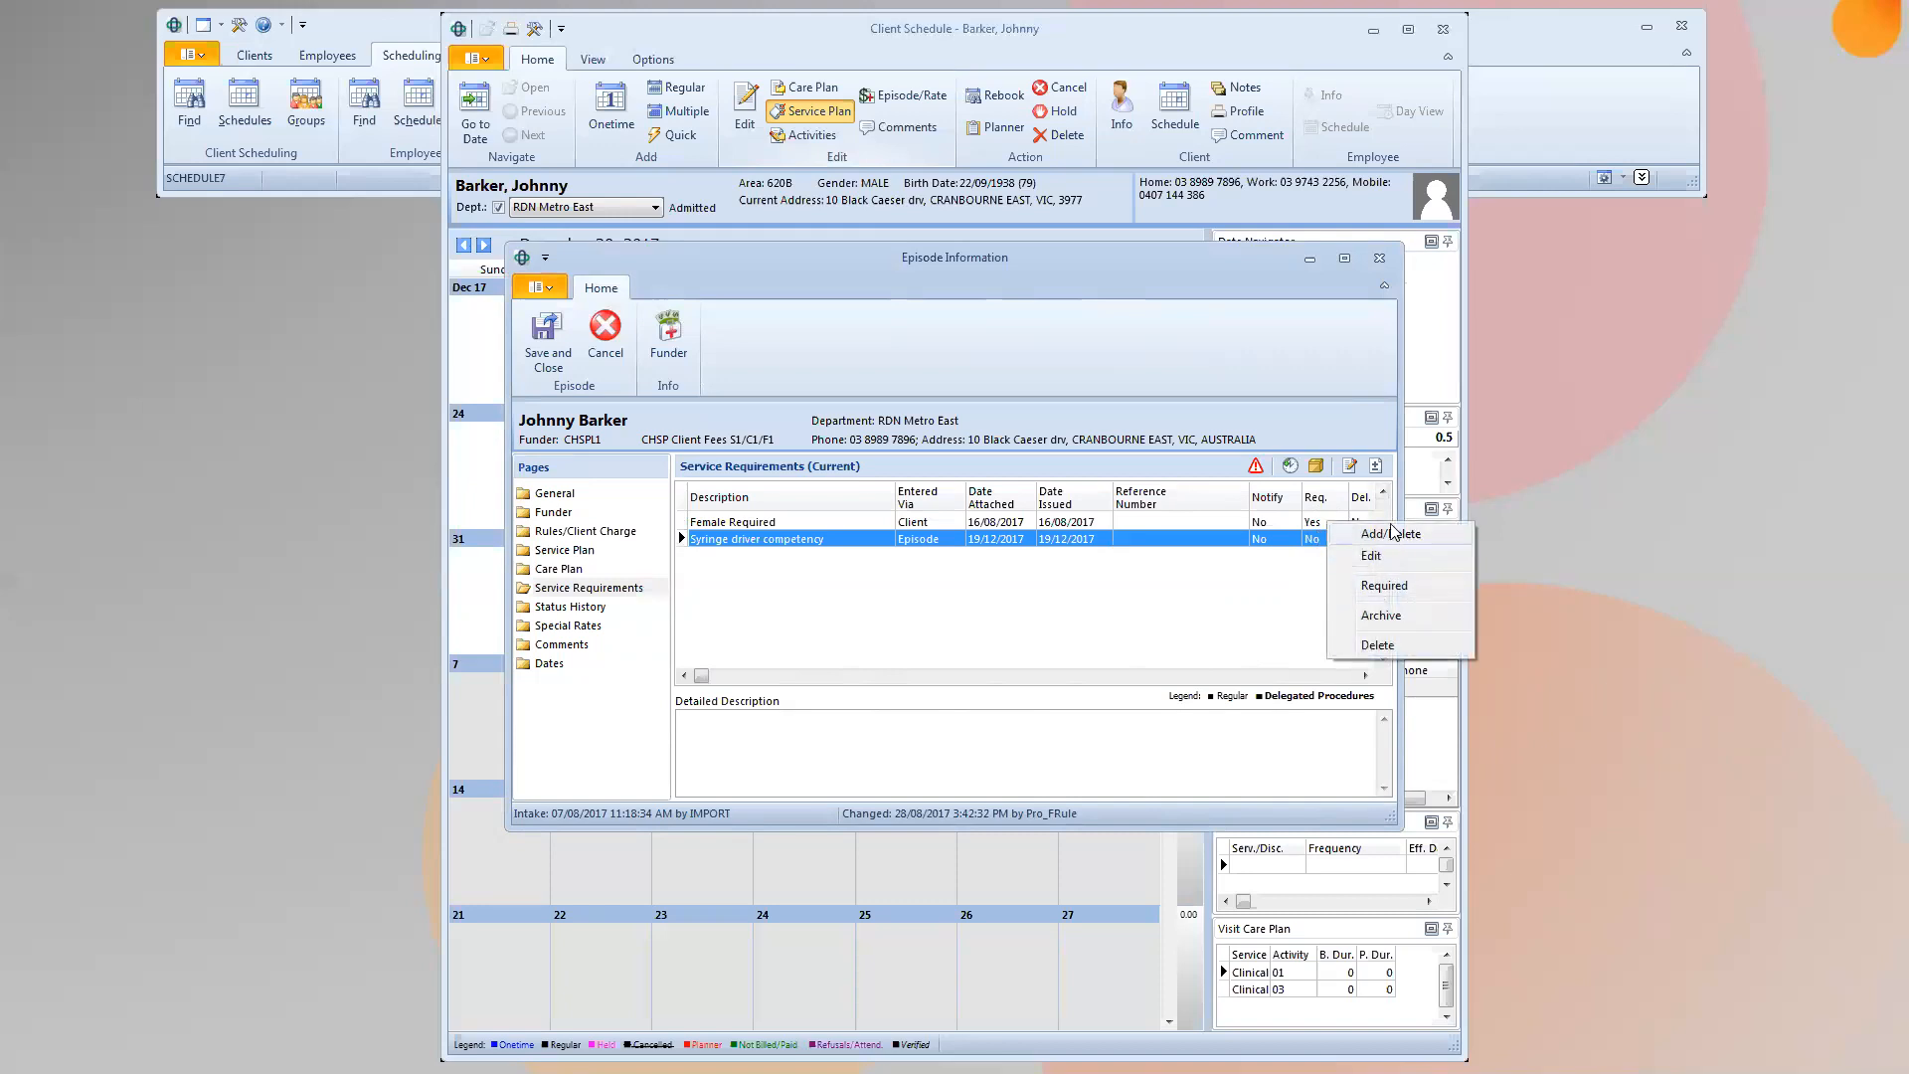
{"action": "left_click", "coordinate": [1371, 556]}
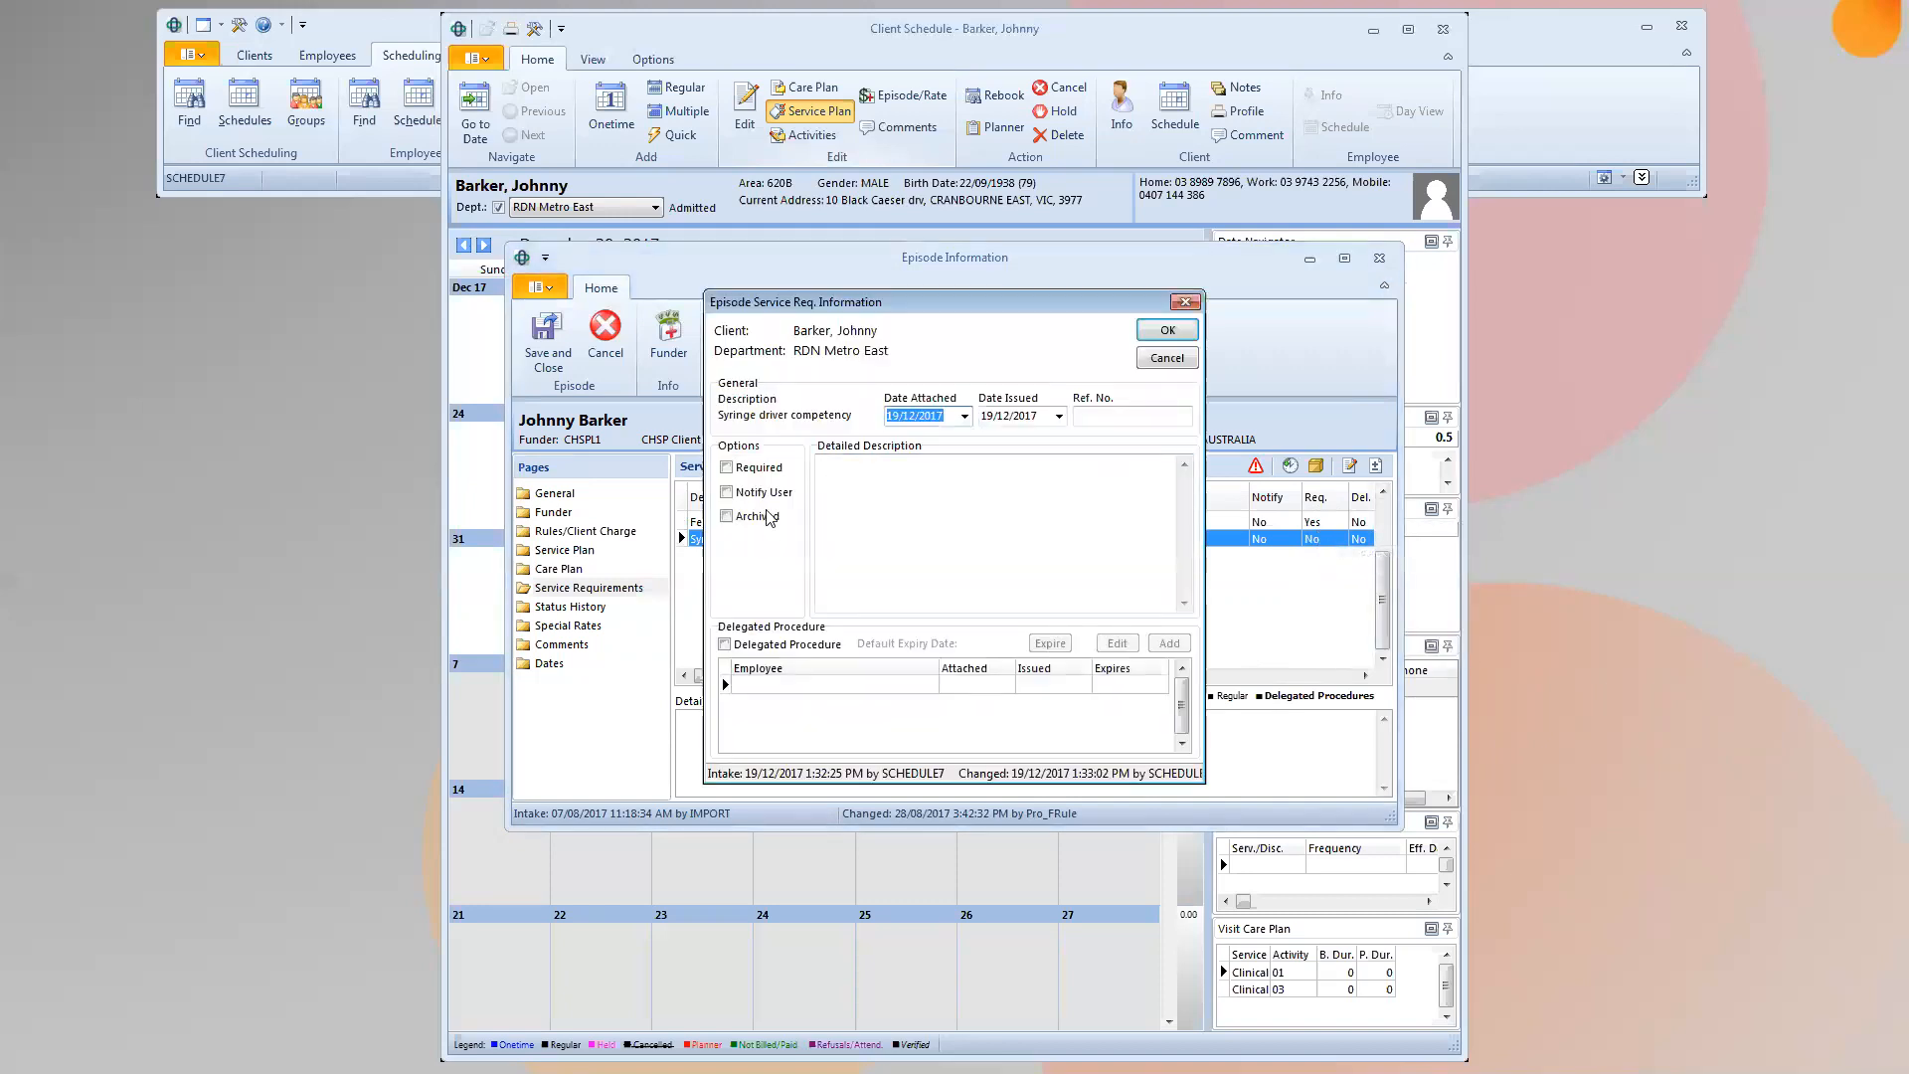
{"action": "left_click", "coordinate": [726, 468]}
{"action": "left_click", "coordinate": [1157, 342]}
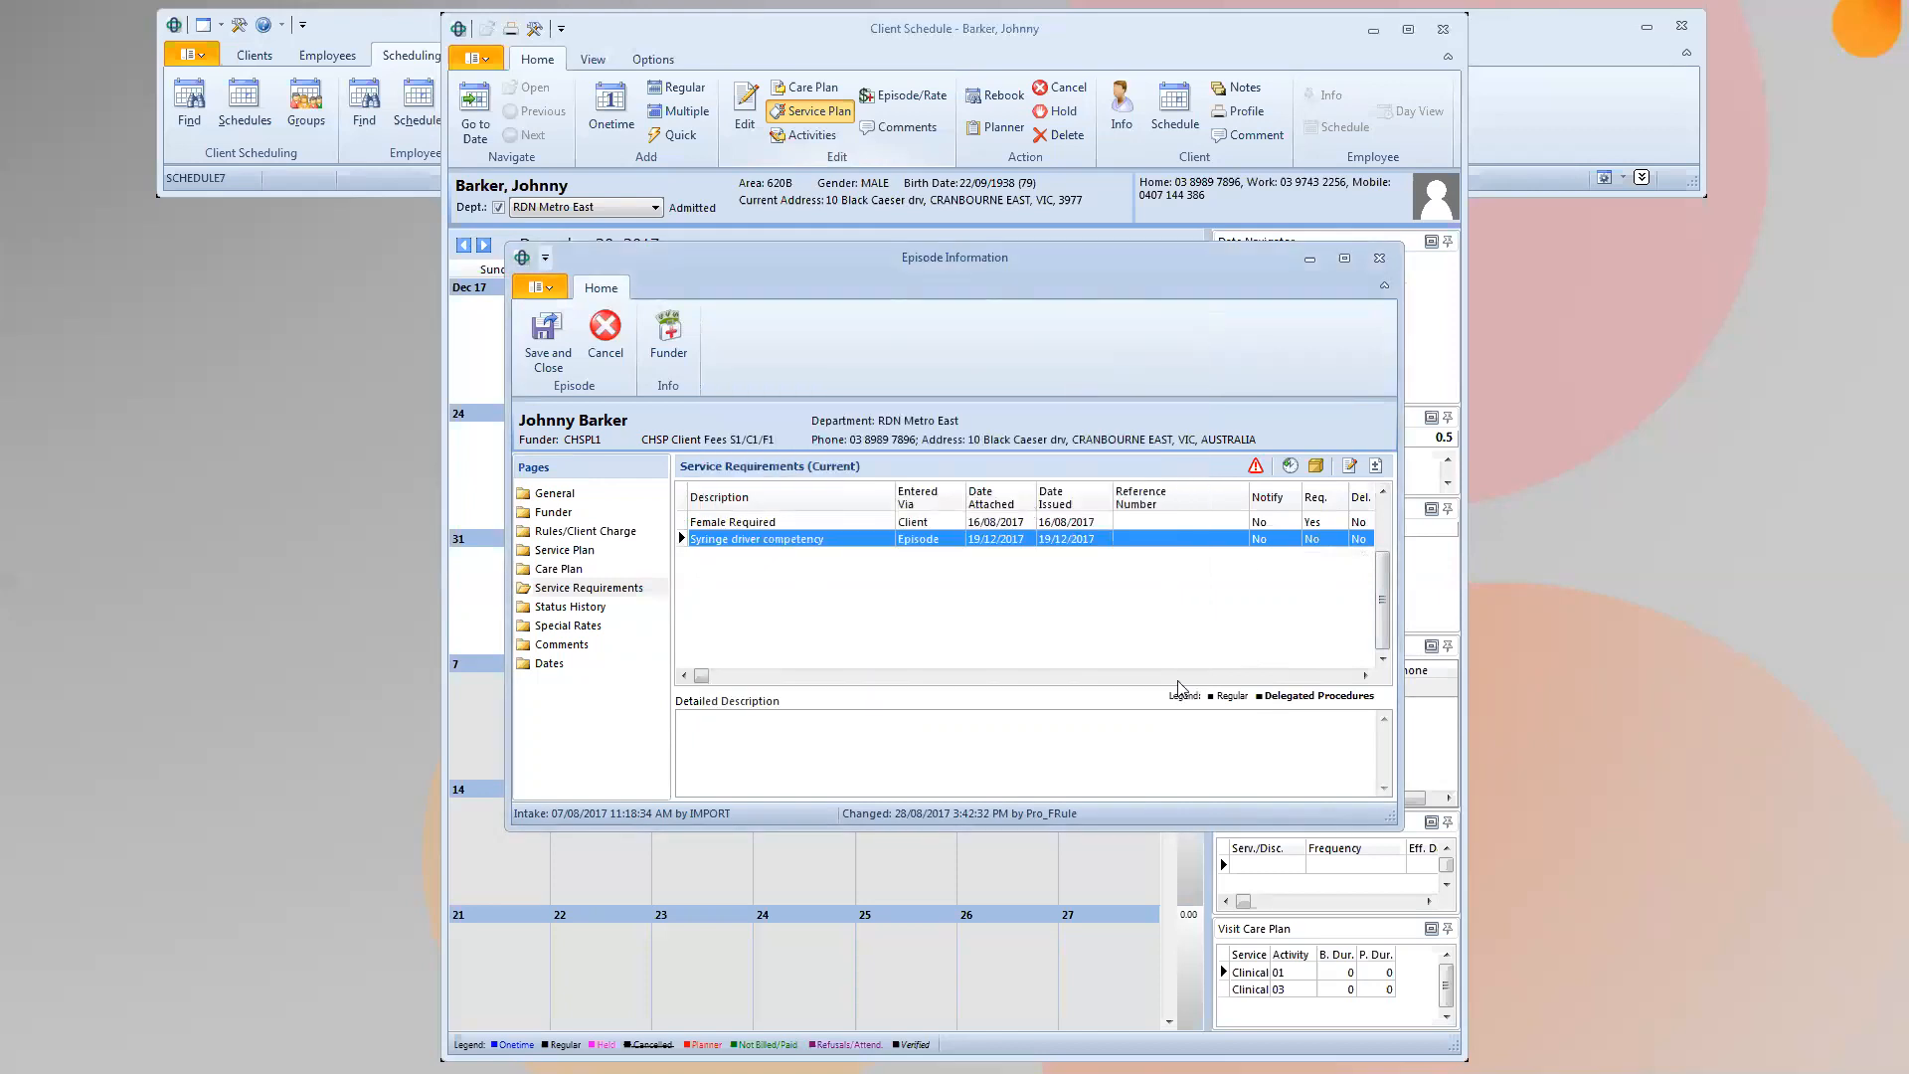
{"action": "left_click", "coordinate": [546, 343]}
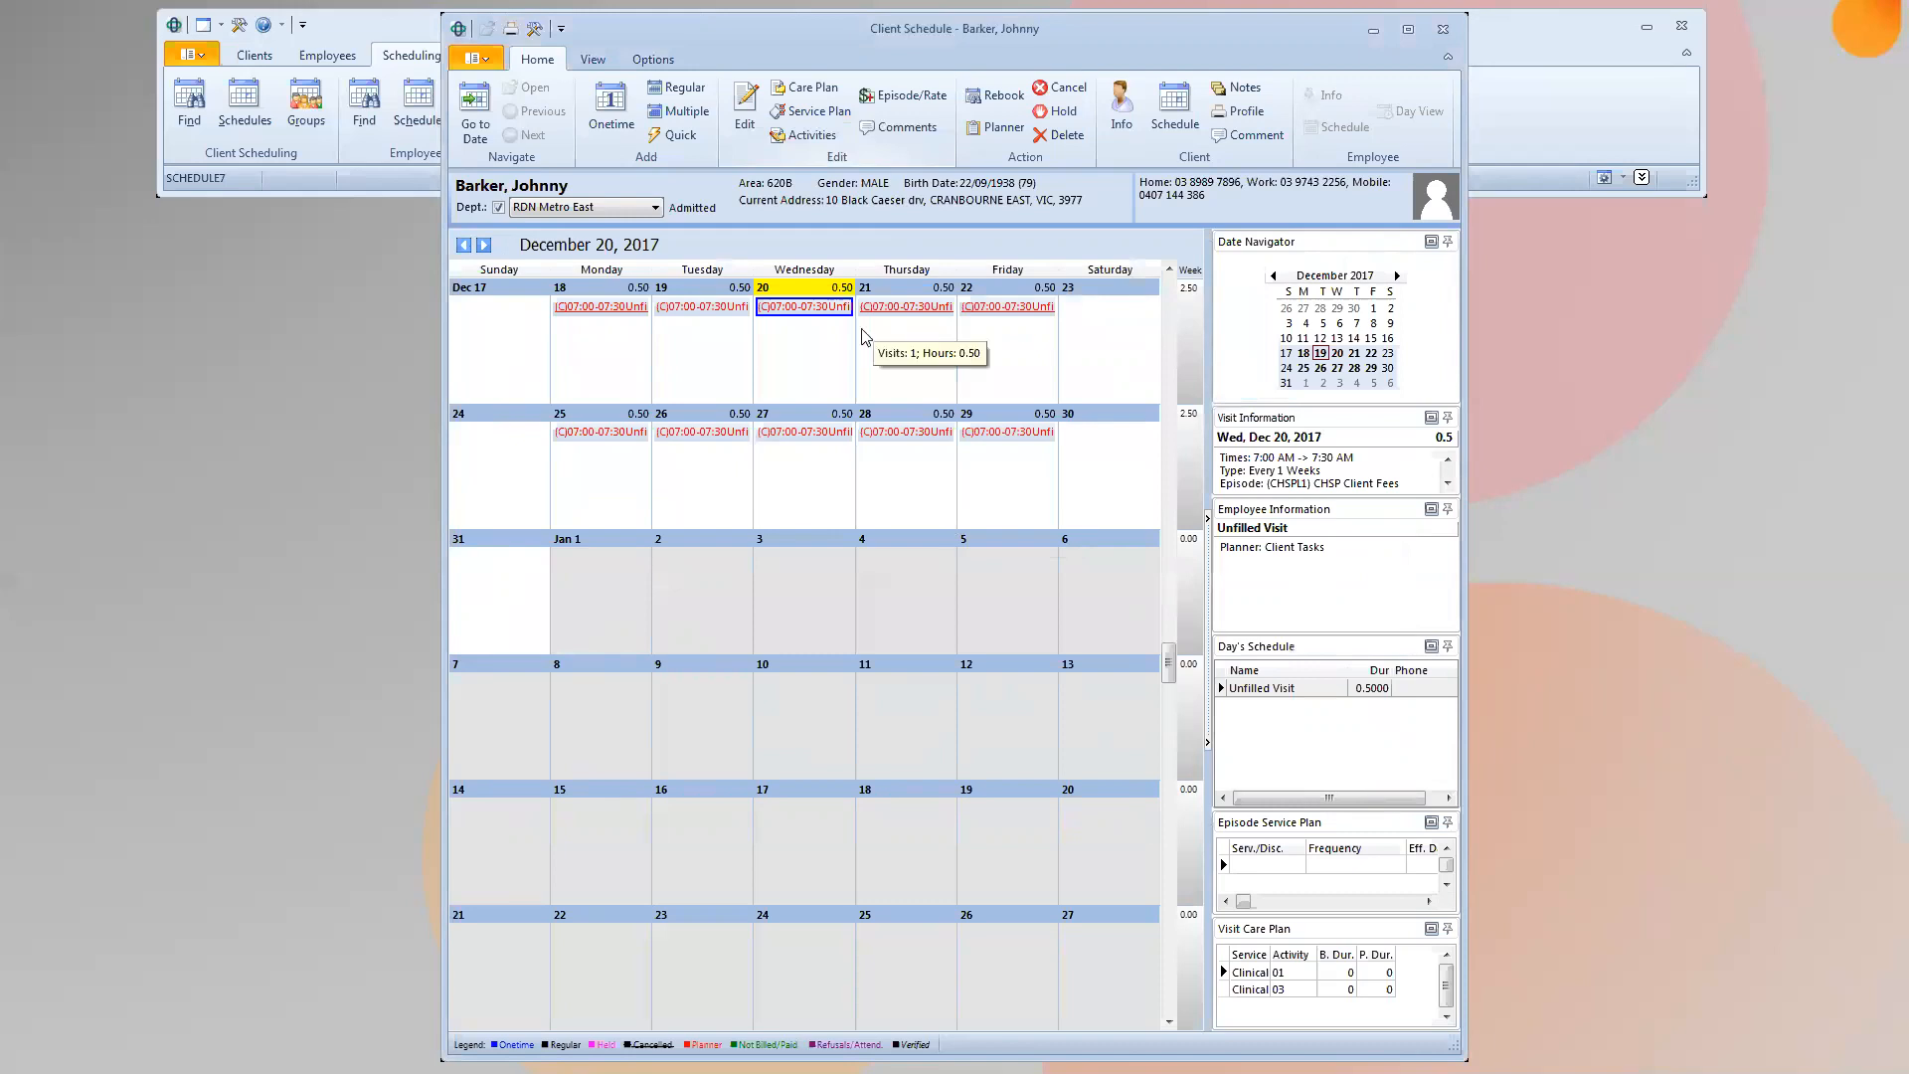
- View the 21 December visit's general details and close the visit without making changes
{"action": "double_click", "coordinate": [908, 309]}
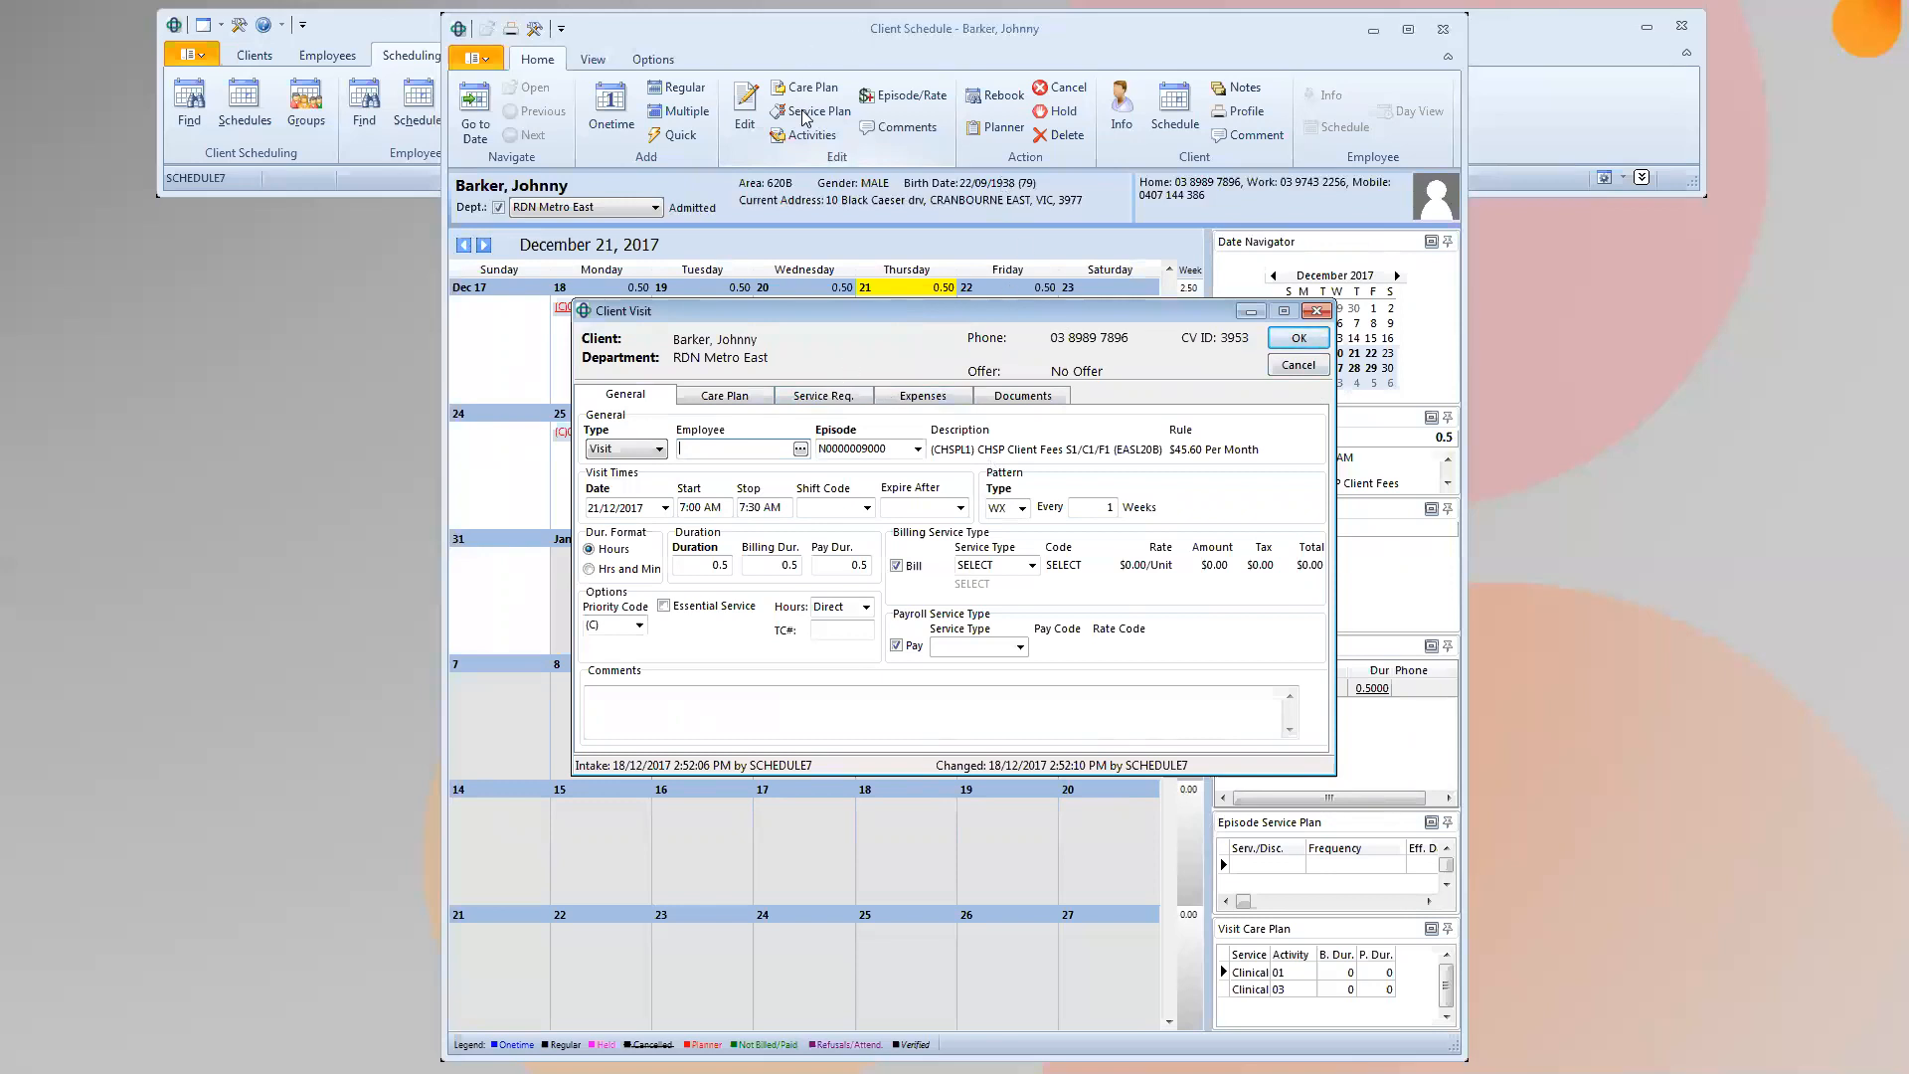
{"action": "left_click", "coordinate": [1297, 365]}
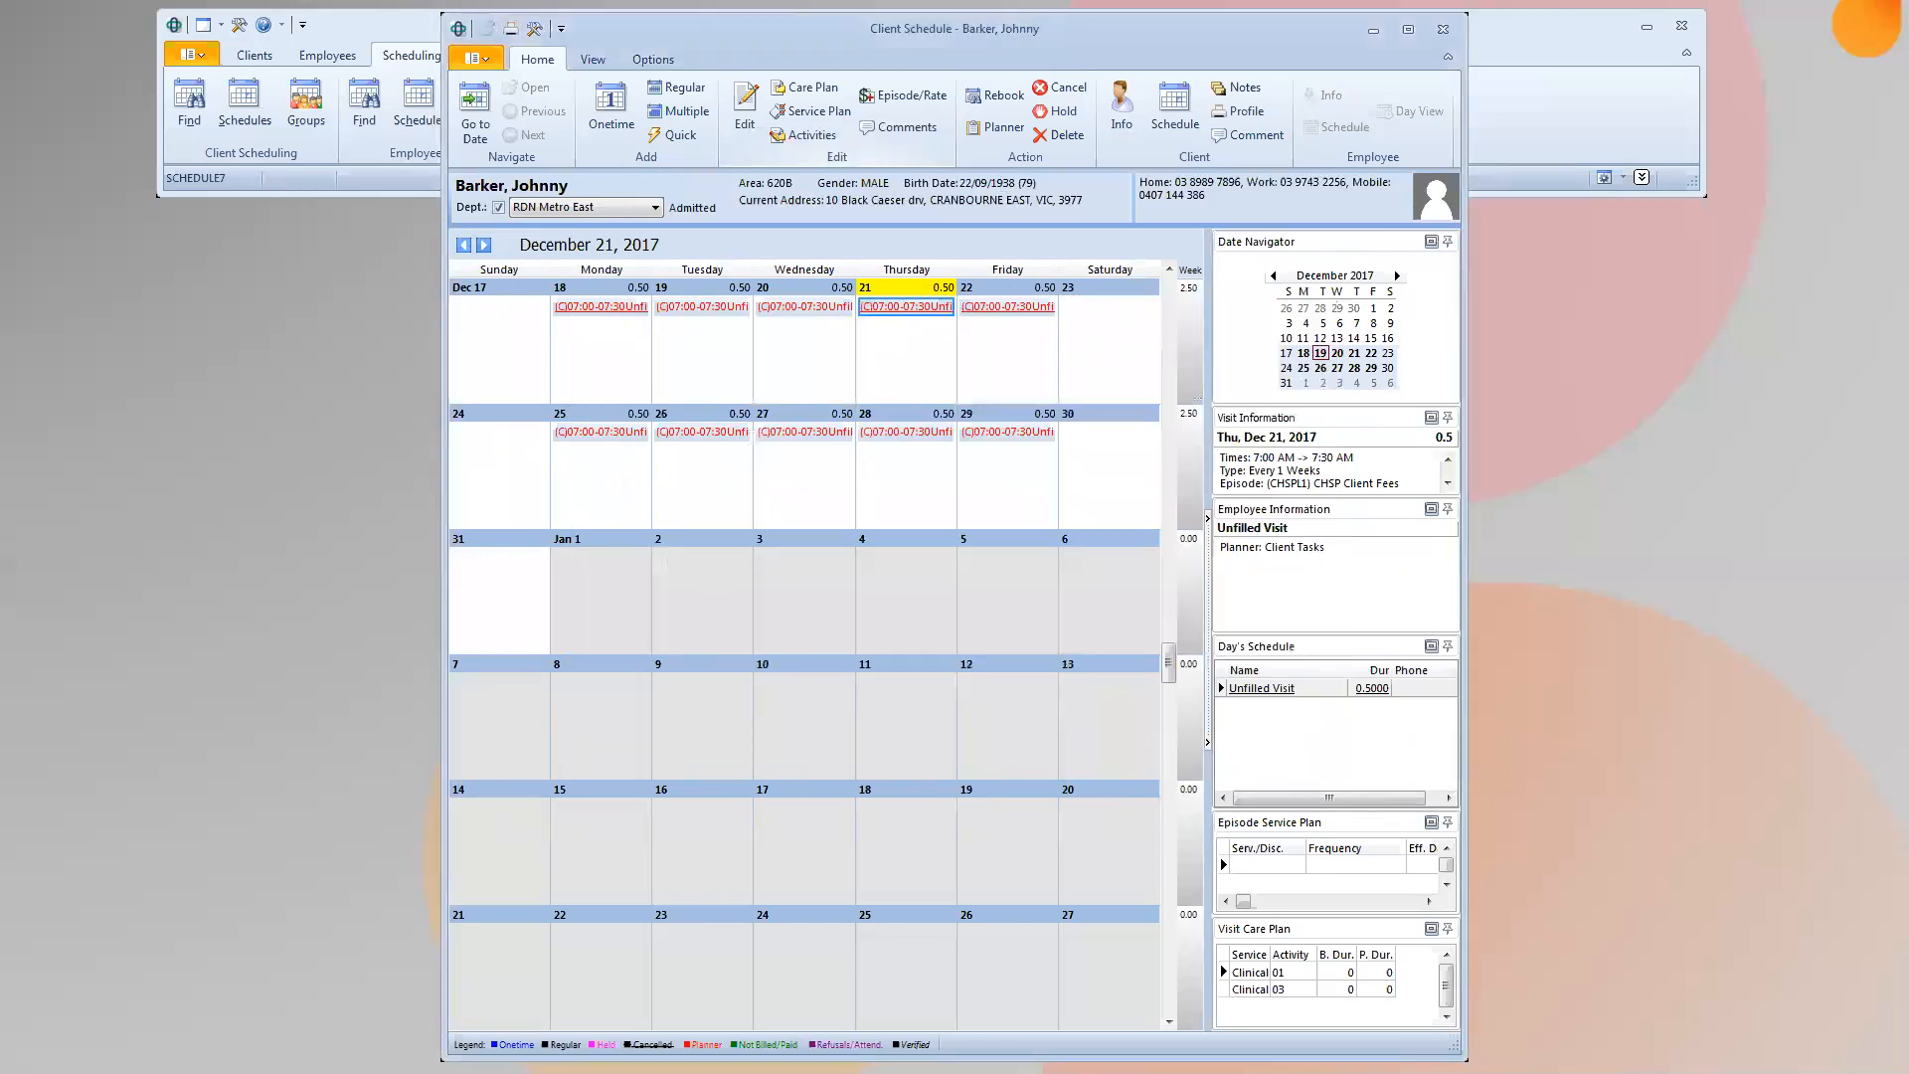